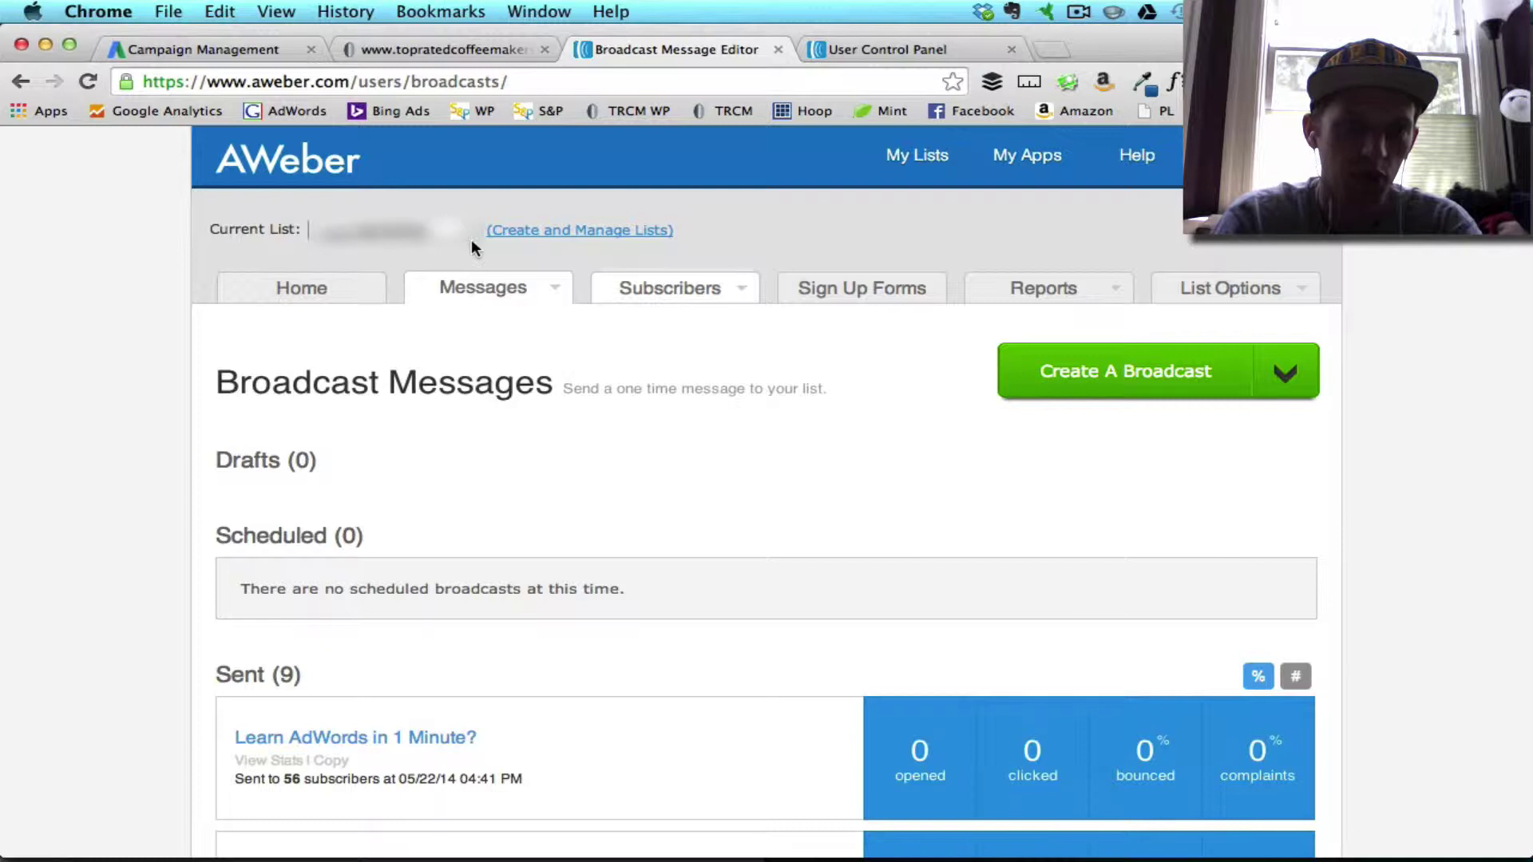
Switch to a different mailing list and start a new plain-text broadcast.
left_click(443, 233)
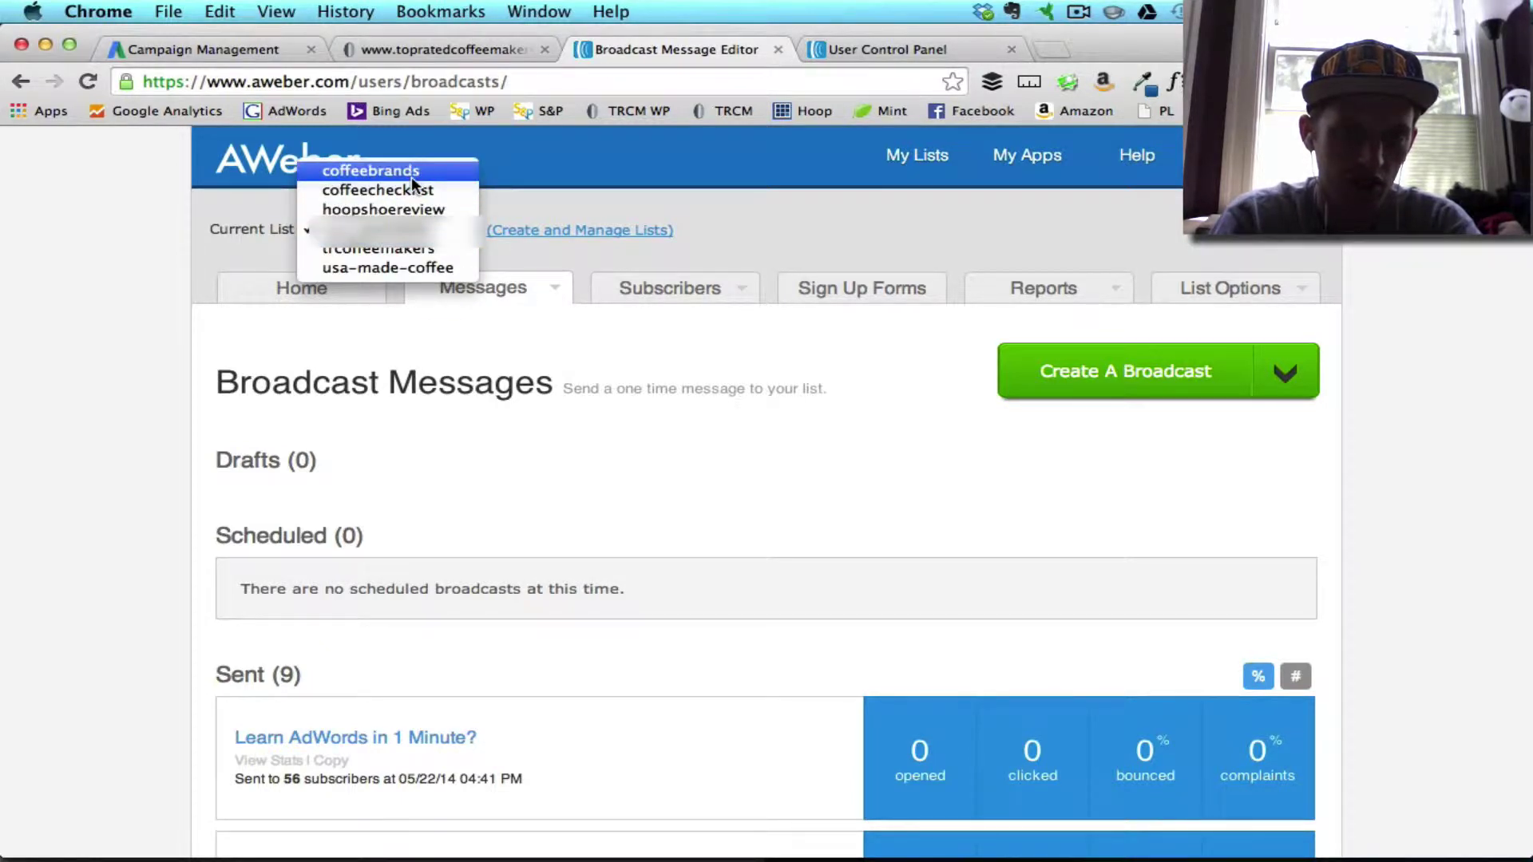
left_click(404, 251)
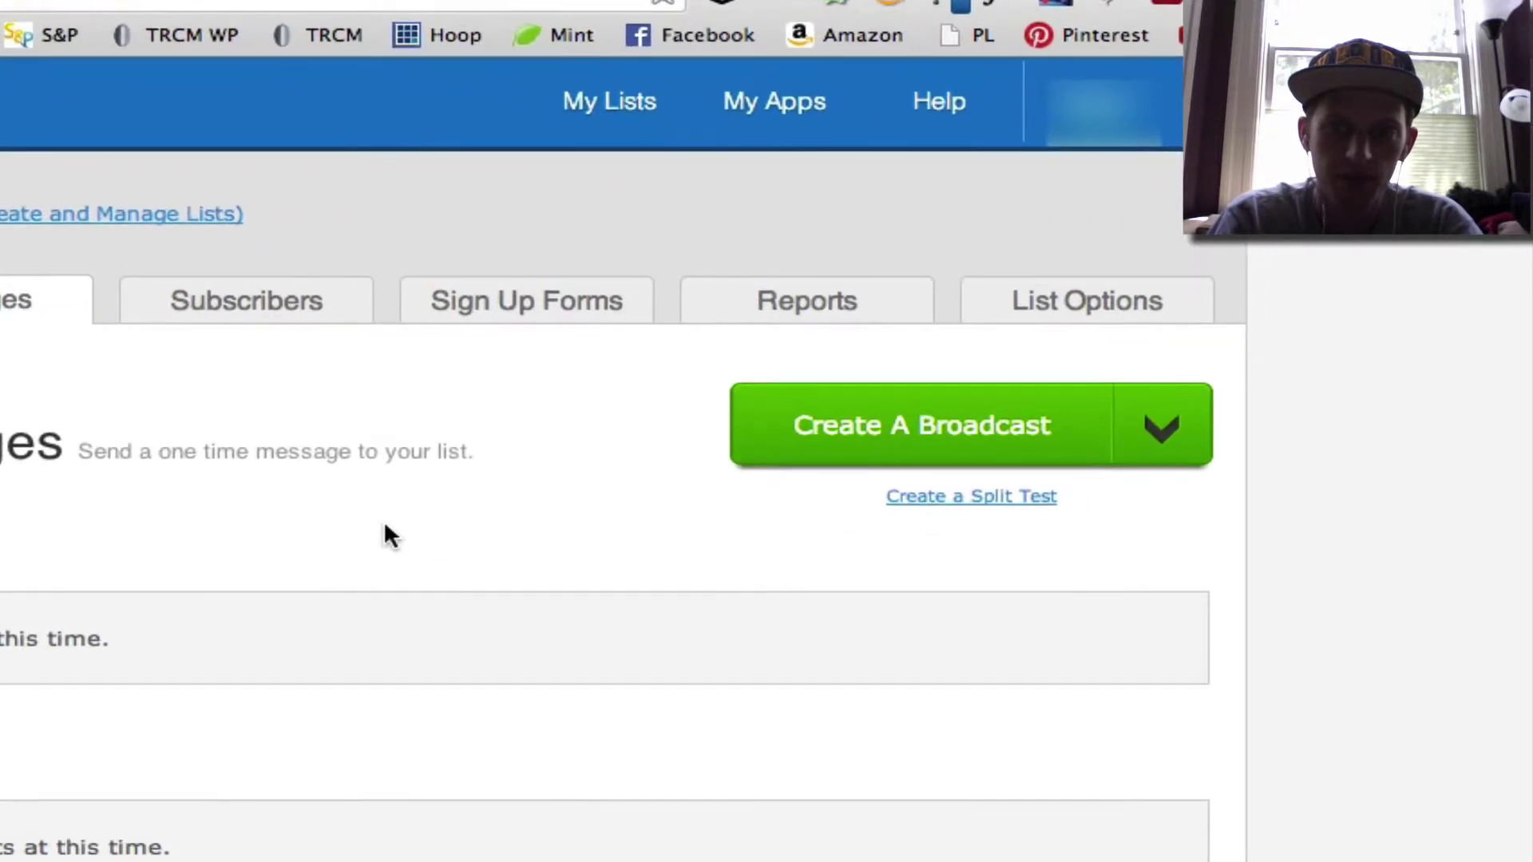
left_click(1165, 434)
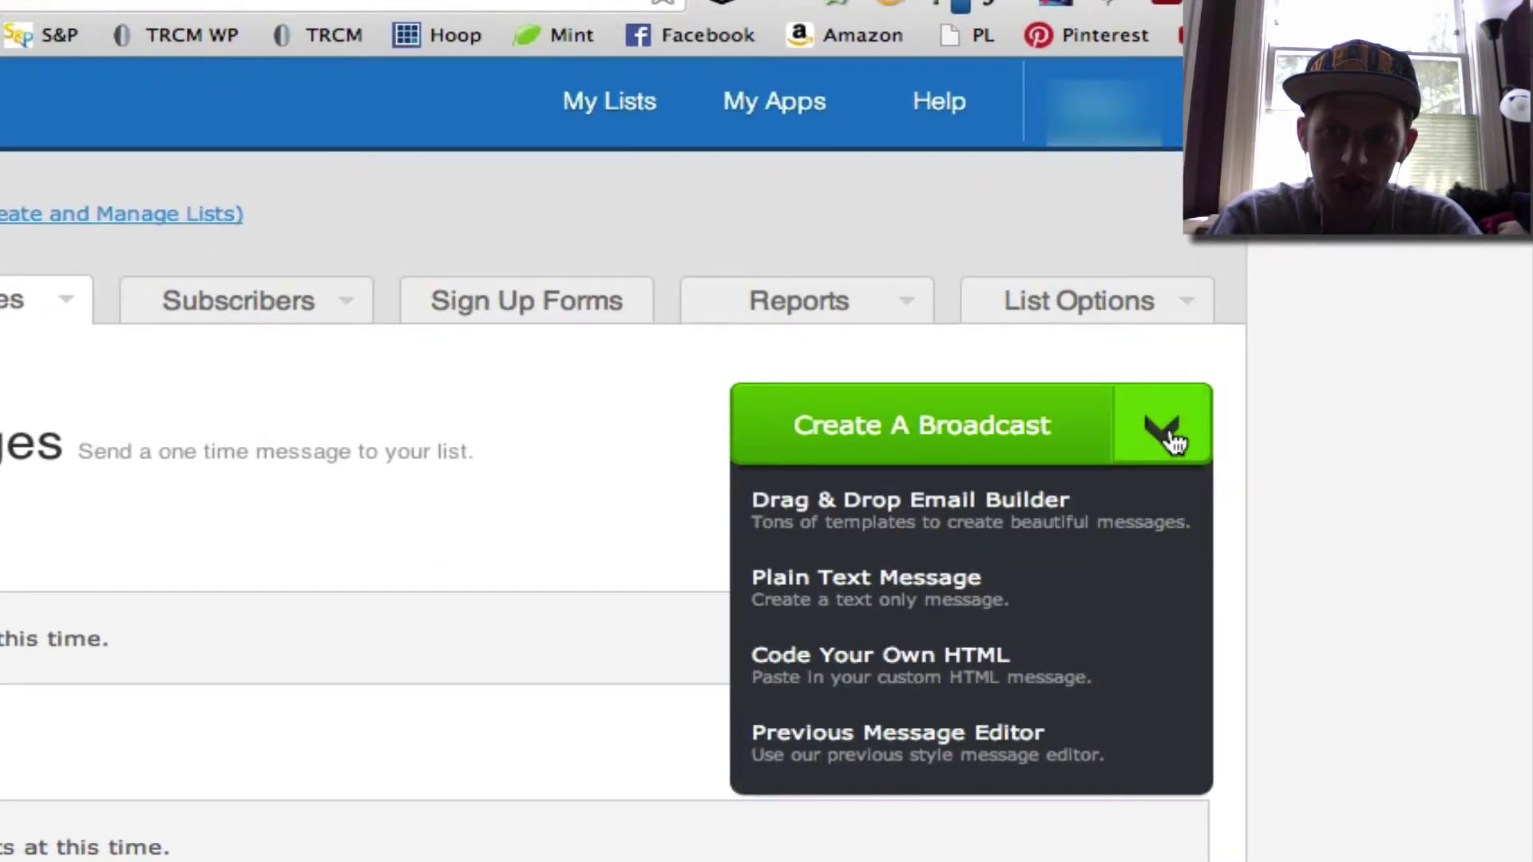
left_click(993, 605)
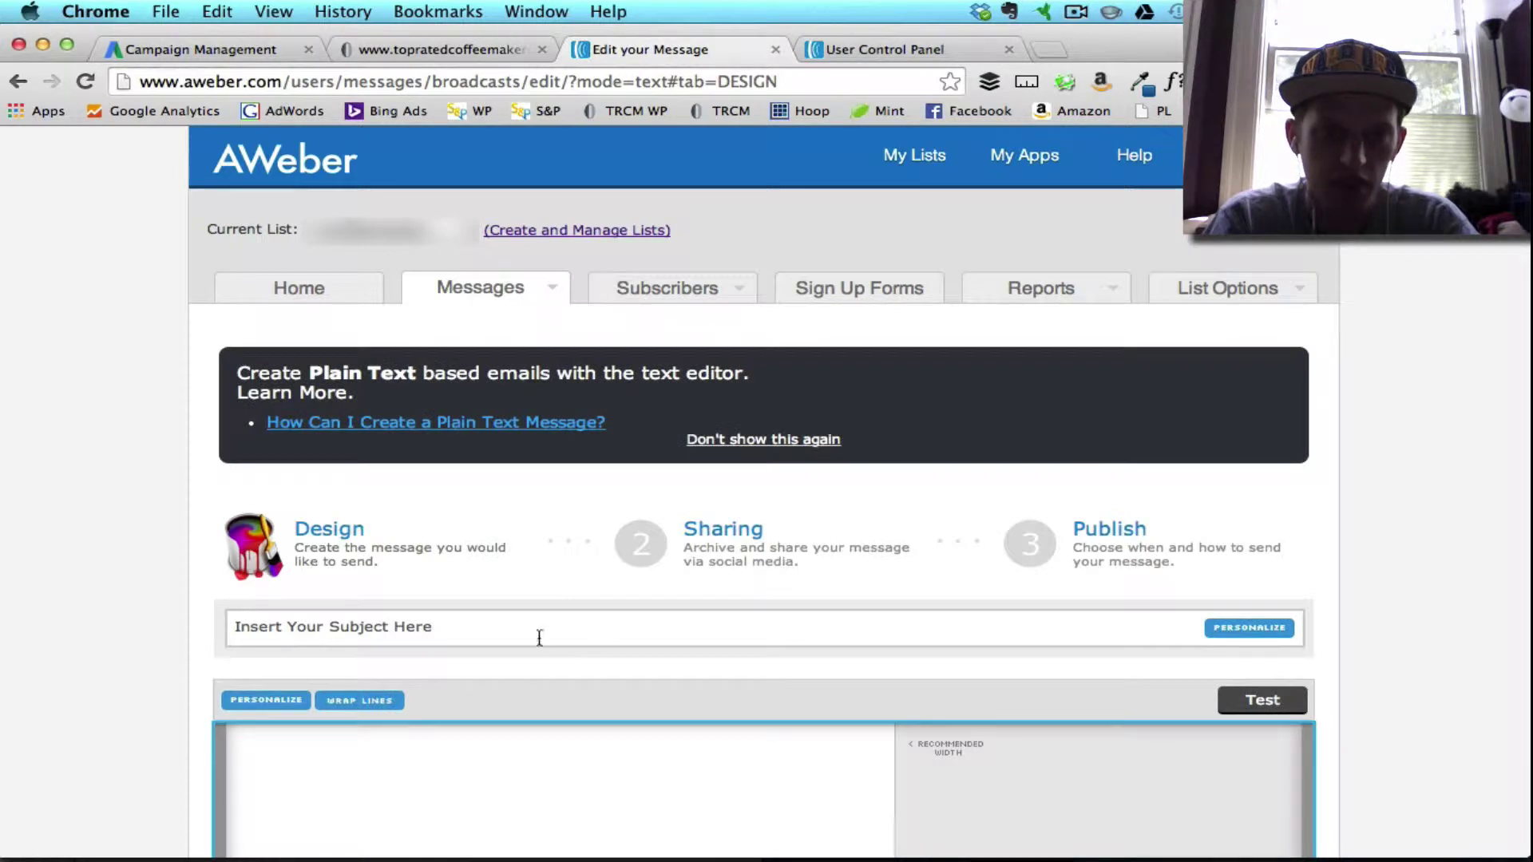
Fill in the subject line and erase the test gibberish from the message body.
left_click(537, 630)
scroll(538, 632, "down", 3)
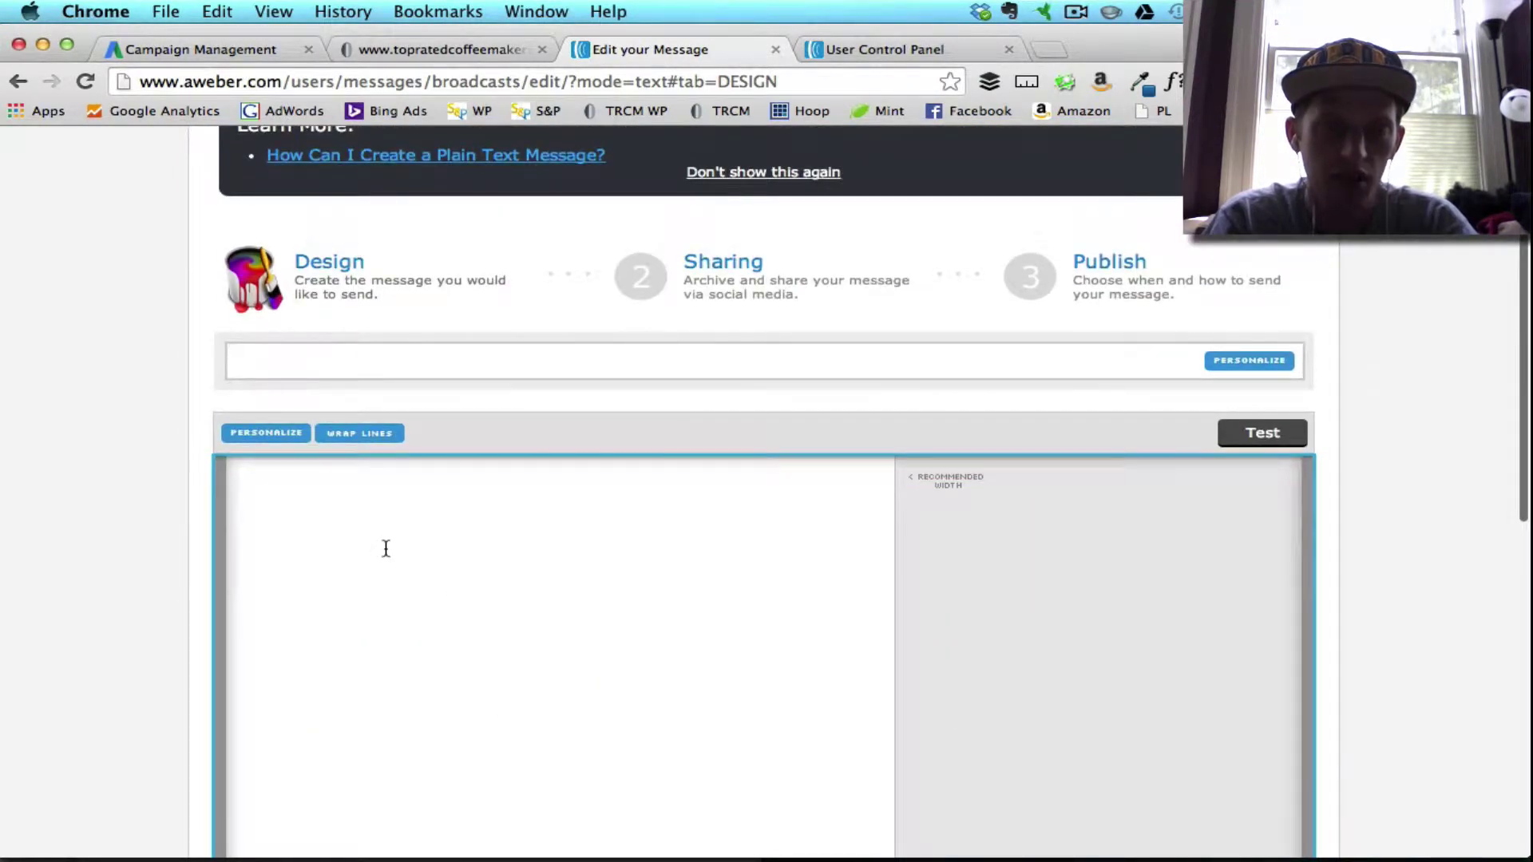
left_click(386, 548)
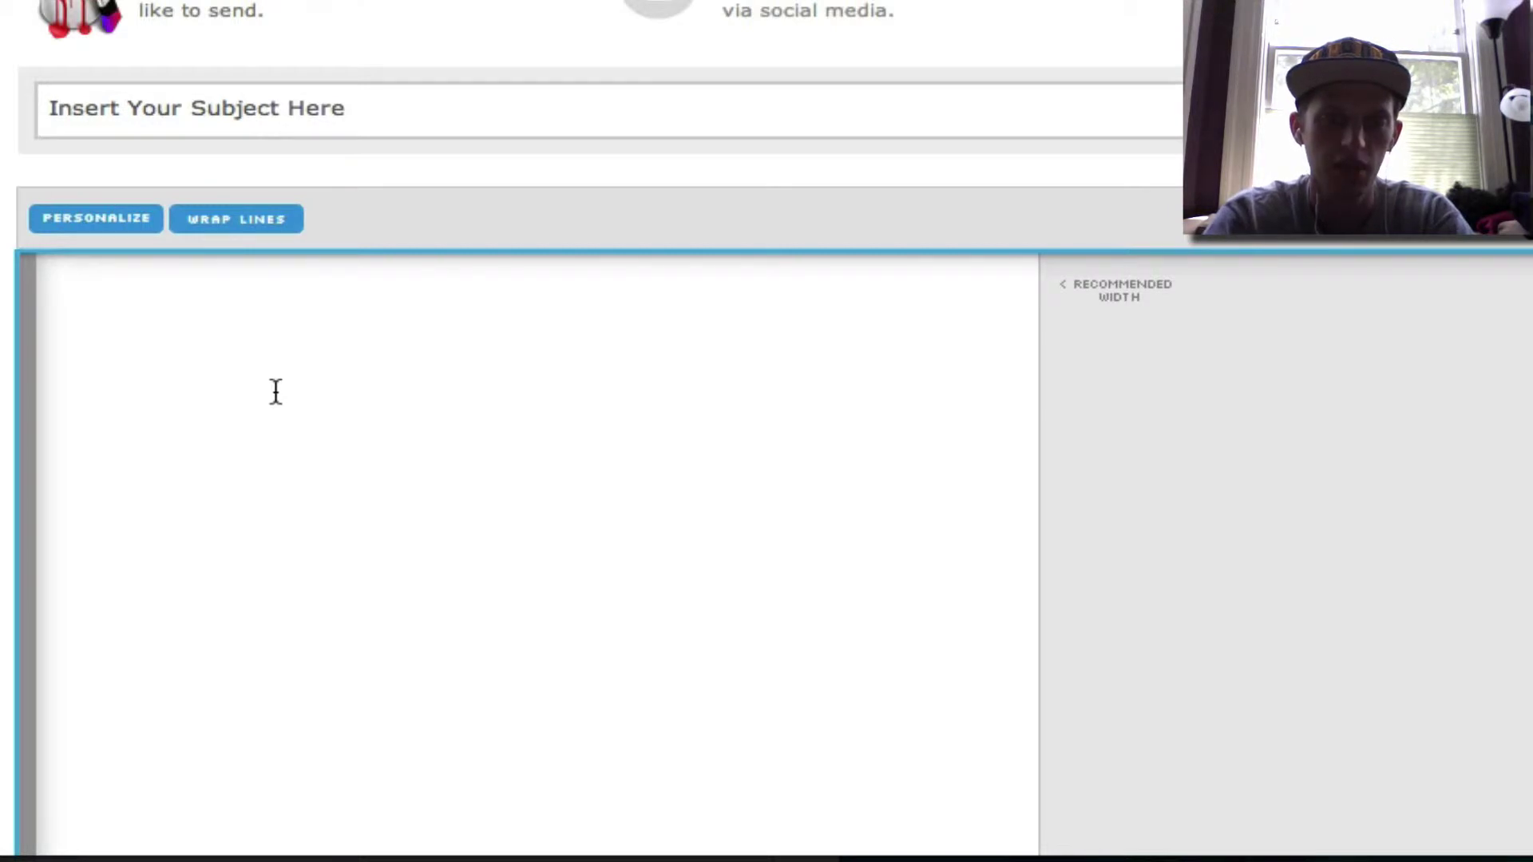
type("asfasdgdfsgd")
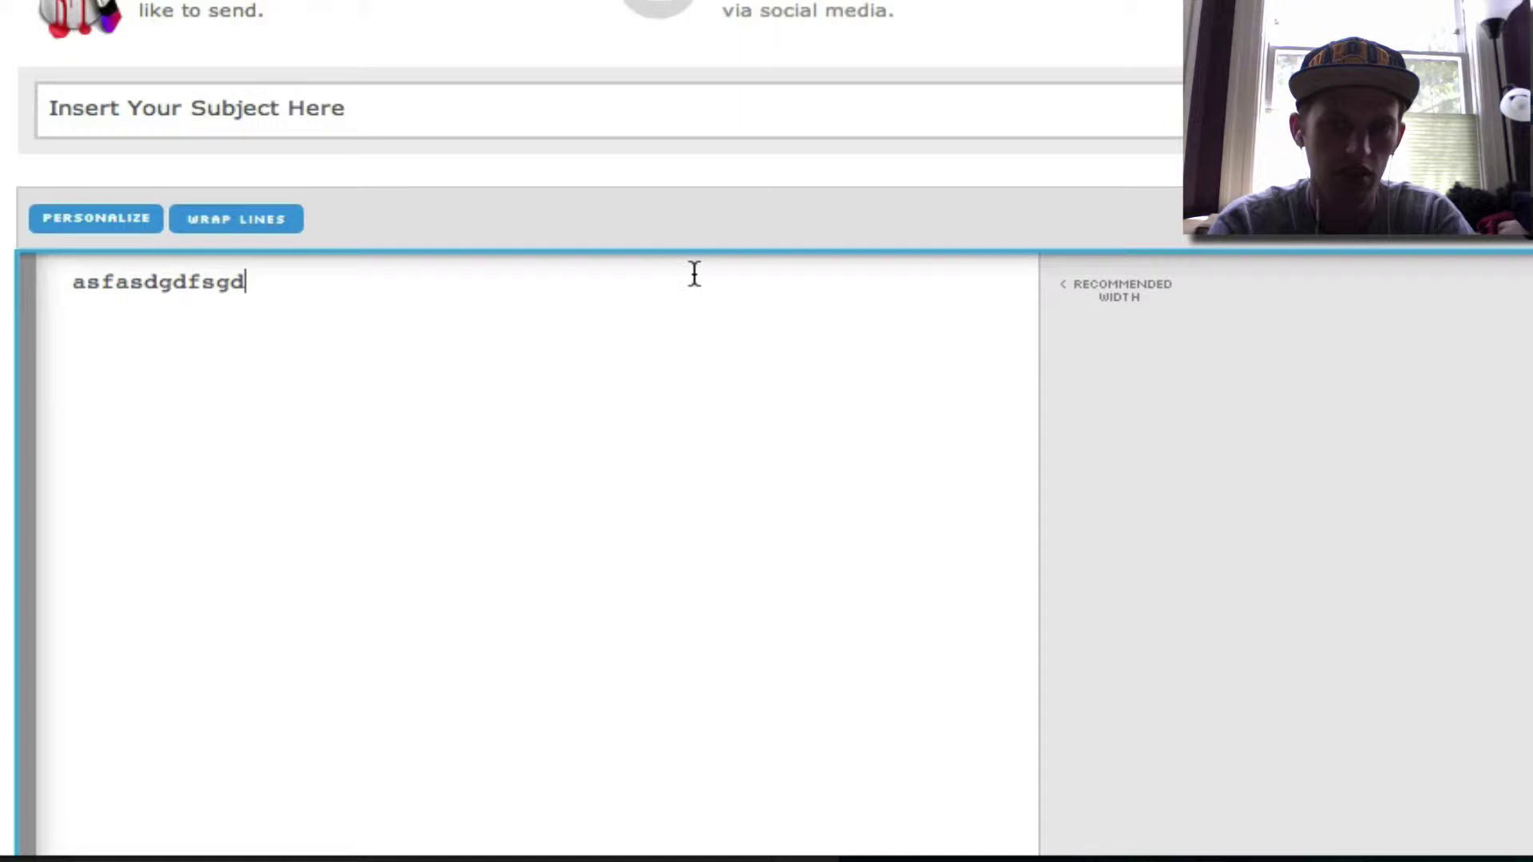
key("BackSpace")
key("BackSpace")
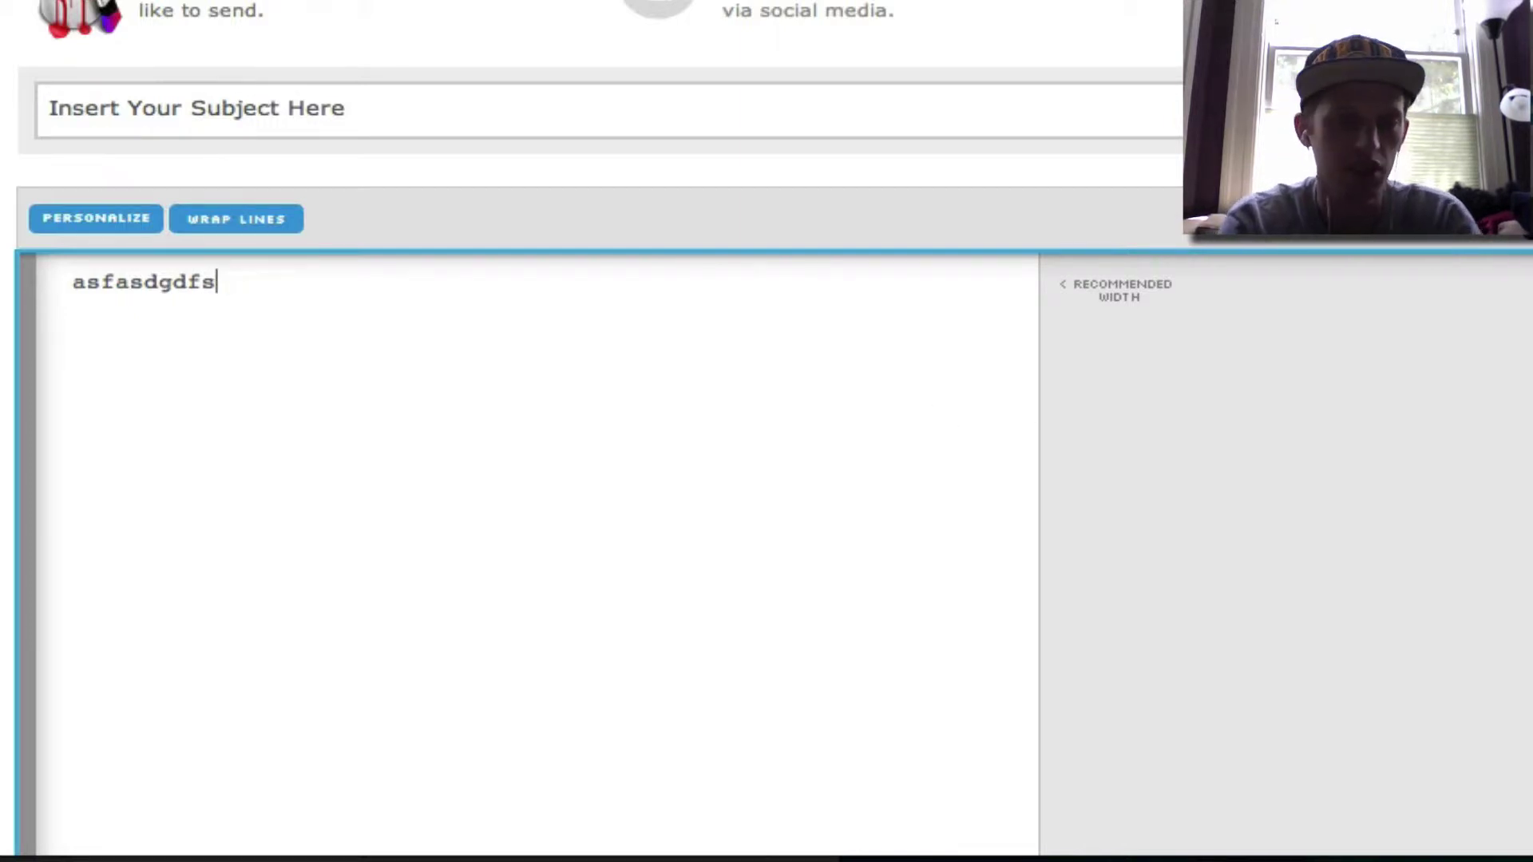
key("BackSpace")
key("BackSpace")
key("BackSpace")
key("BackSpace")
key("BackSpace")
key("BackSpace")
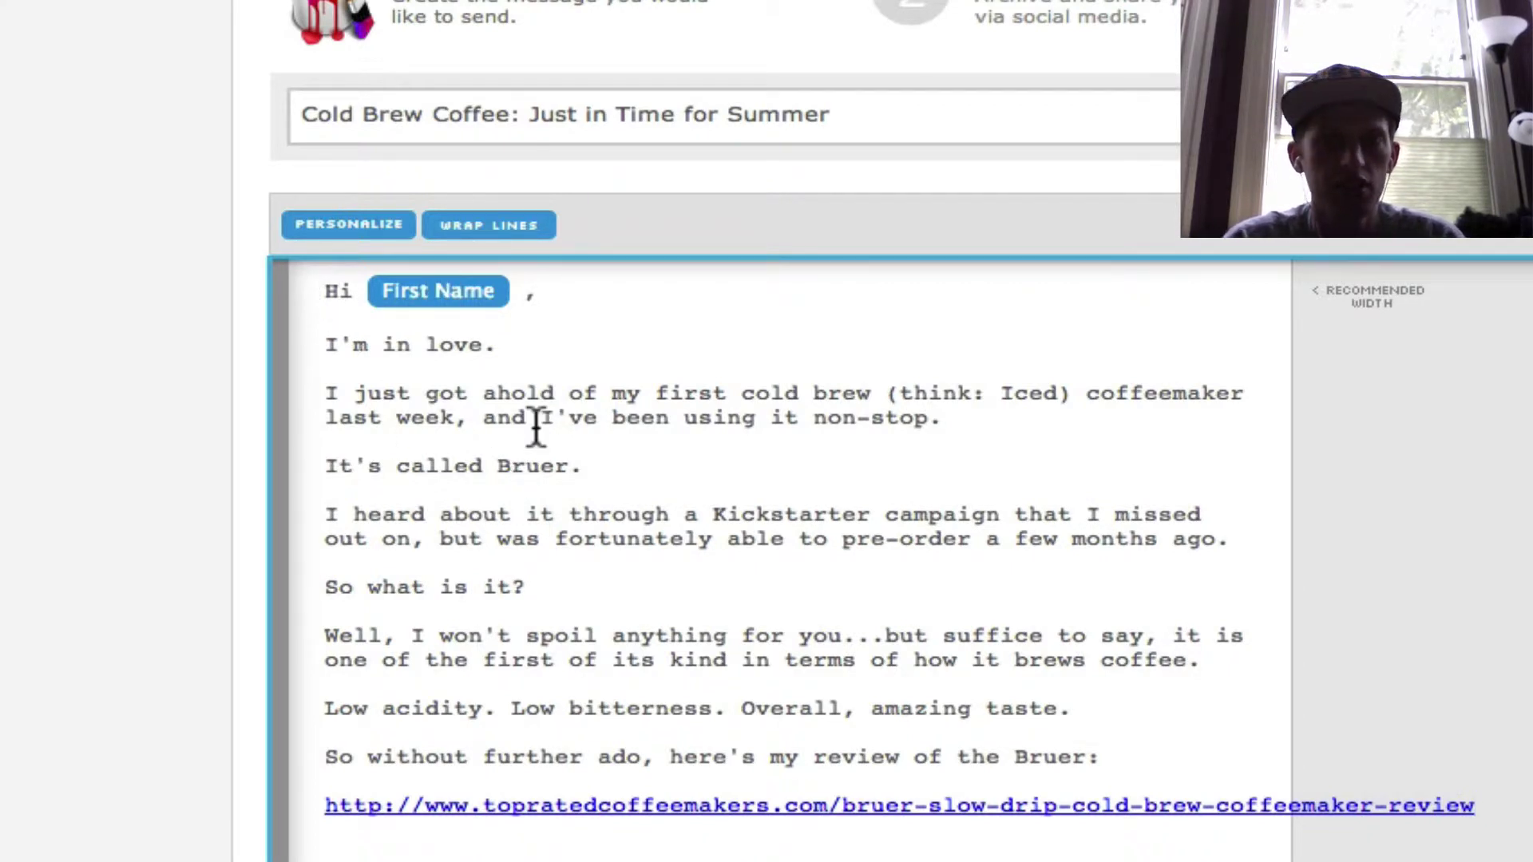
scroll(531, 582, "down", 1)
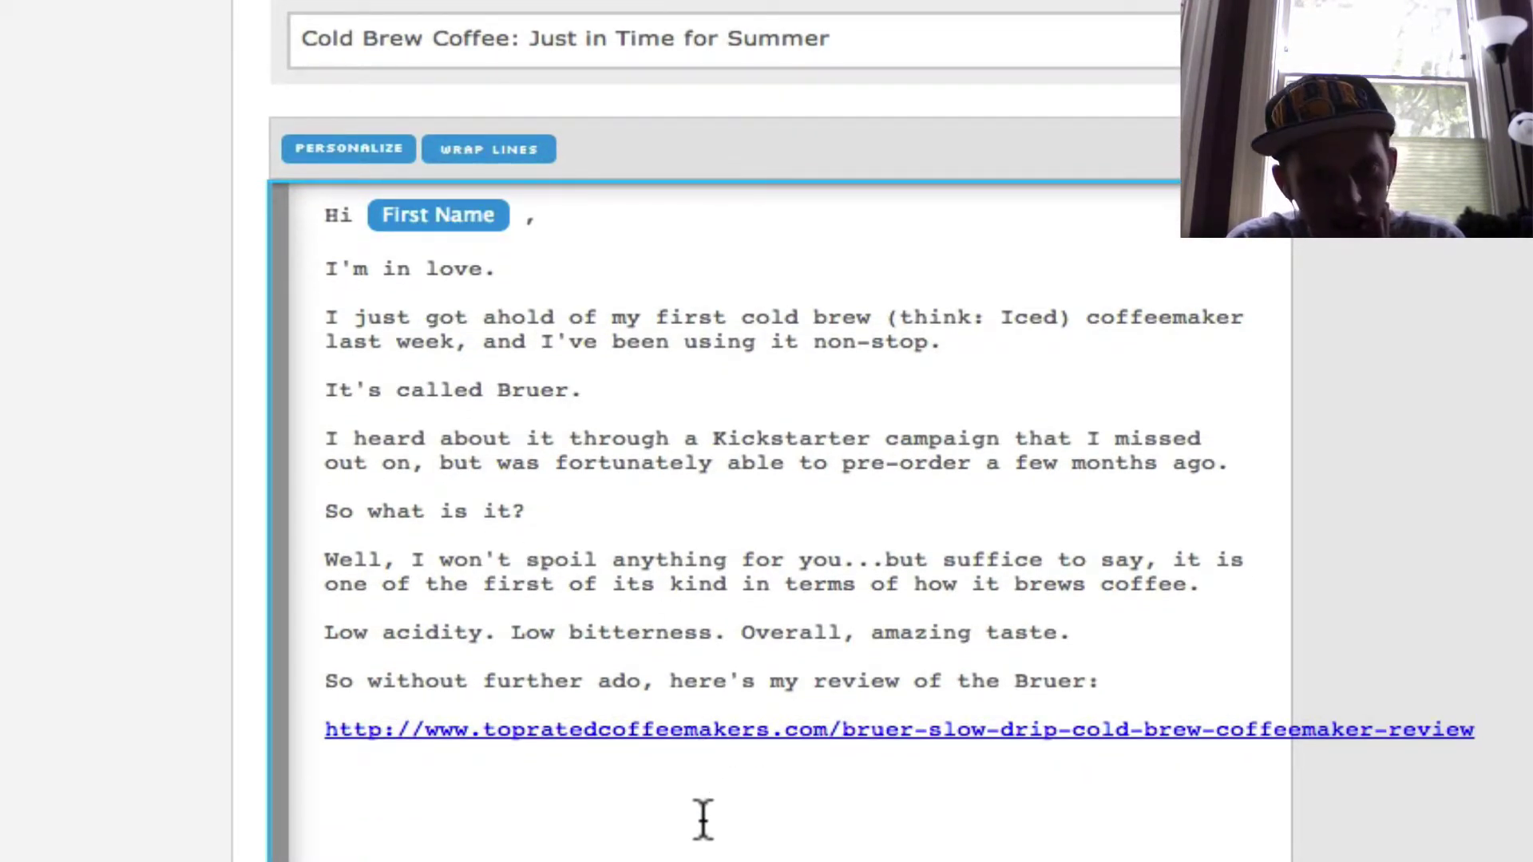
scroll(701, 819, "down", 2)
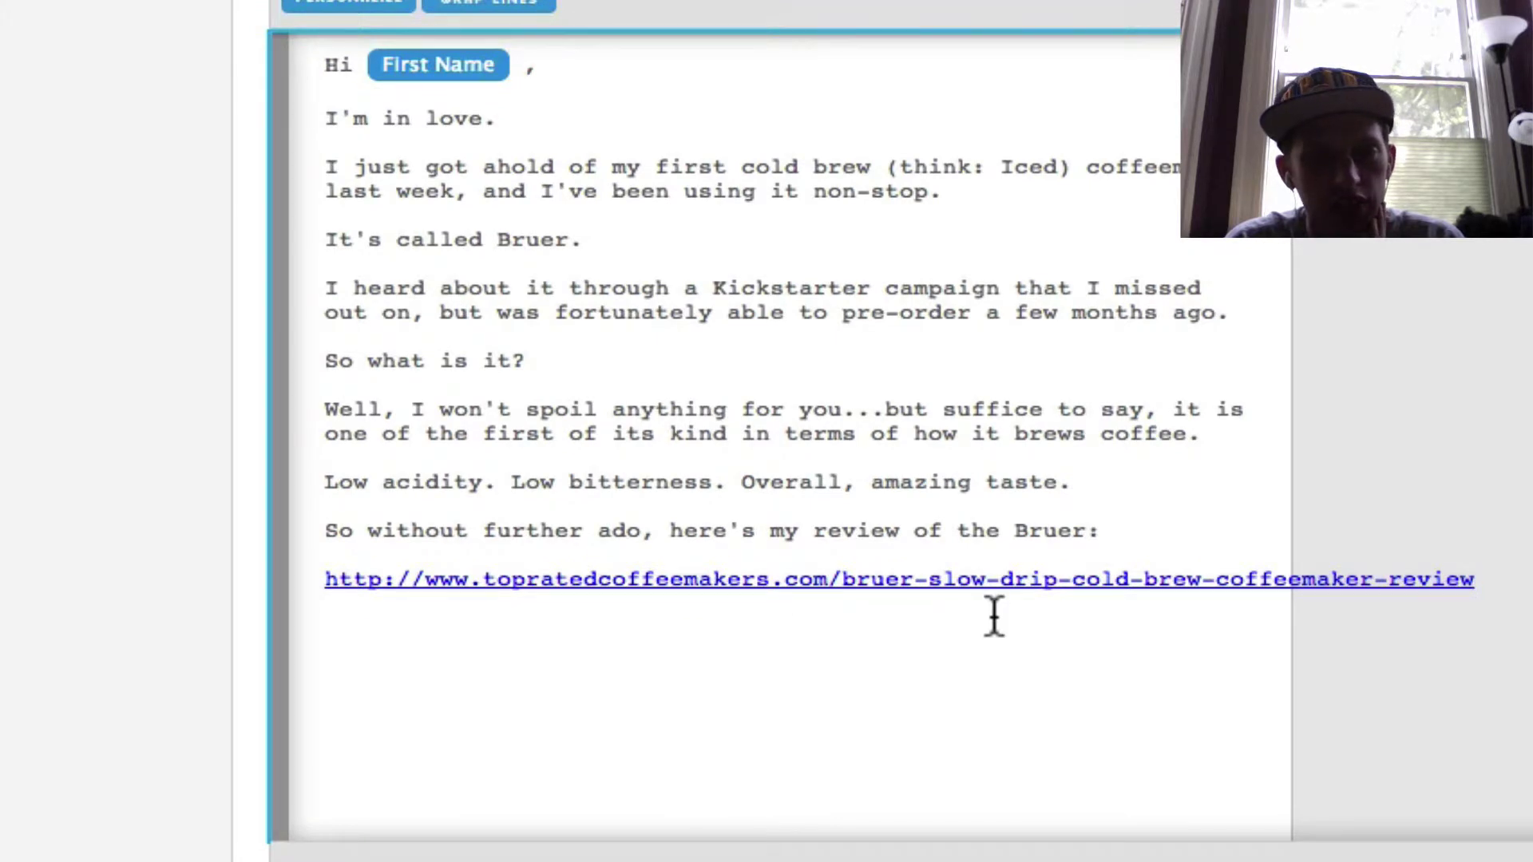
scroll(994, 617, "up", 1)
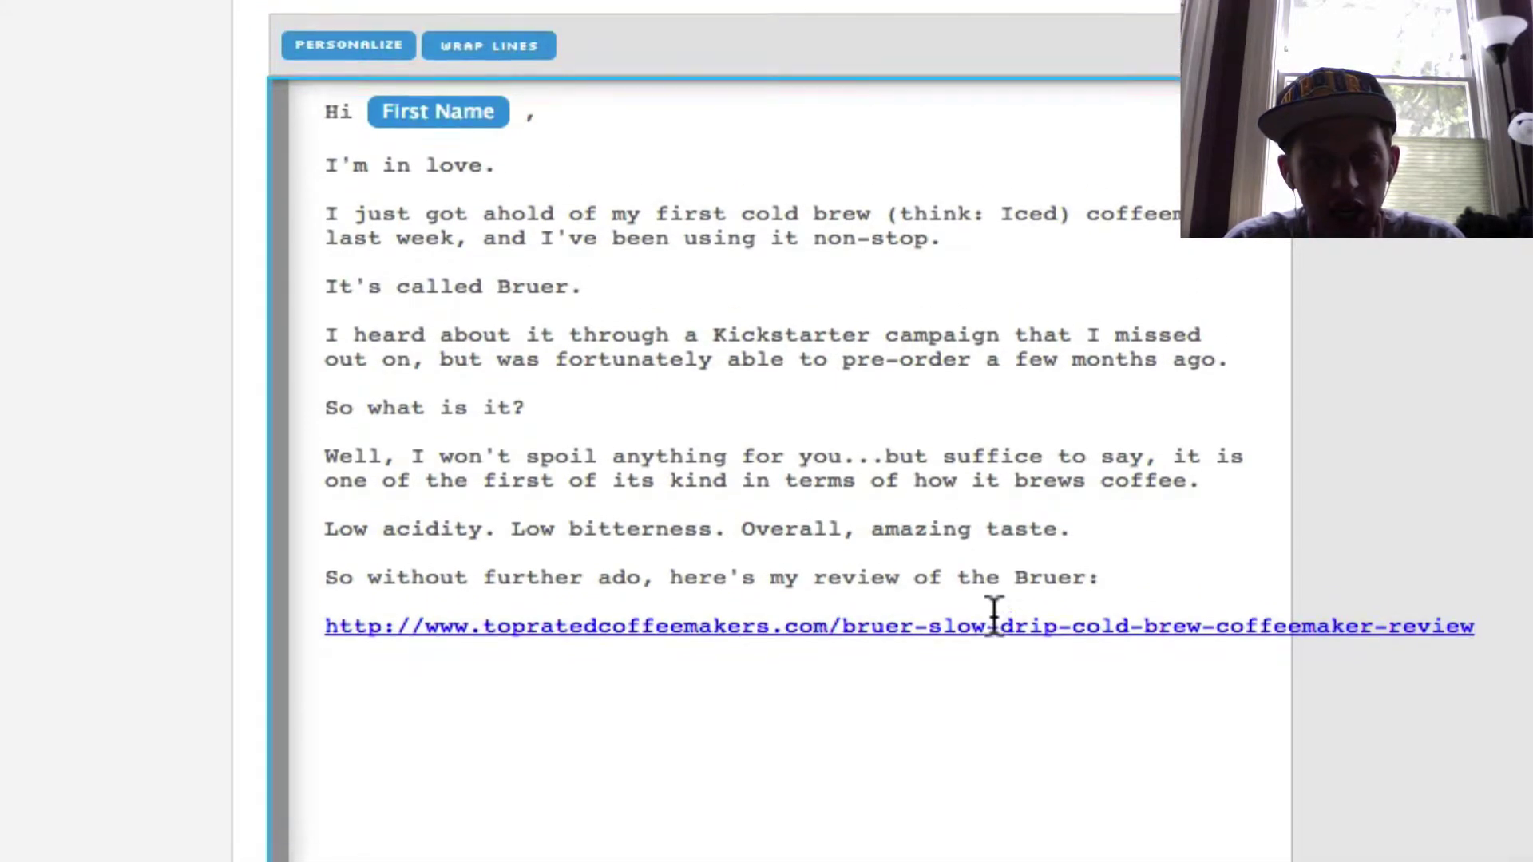
scroll(1260, 496, "up", 1)
scroll(1261, 497, "up", 1)
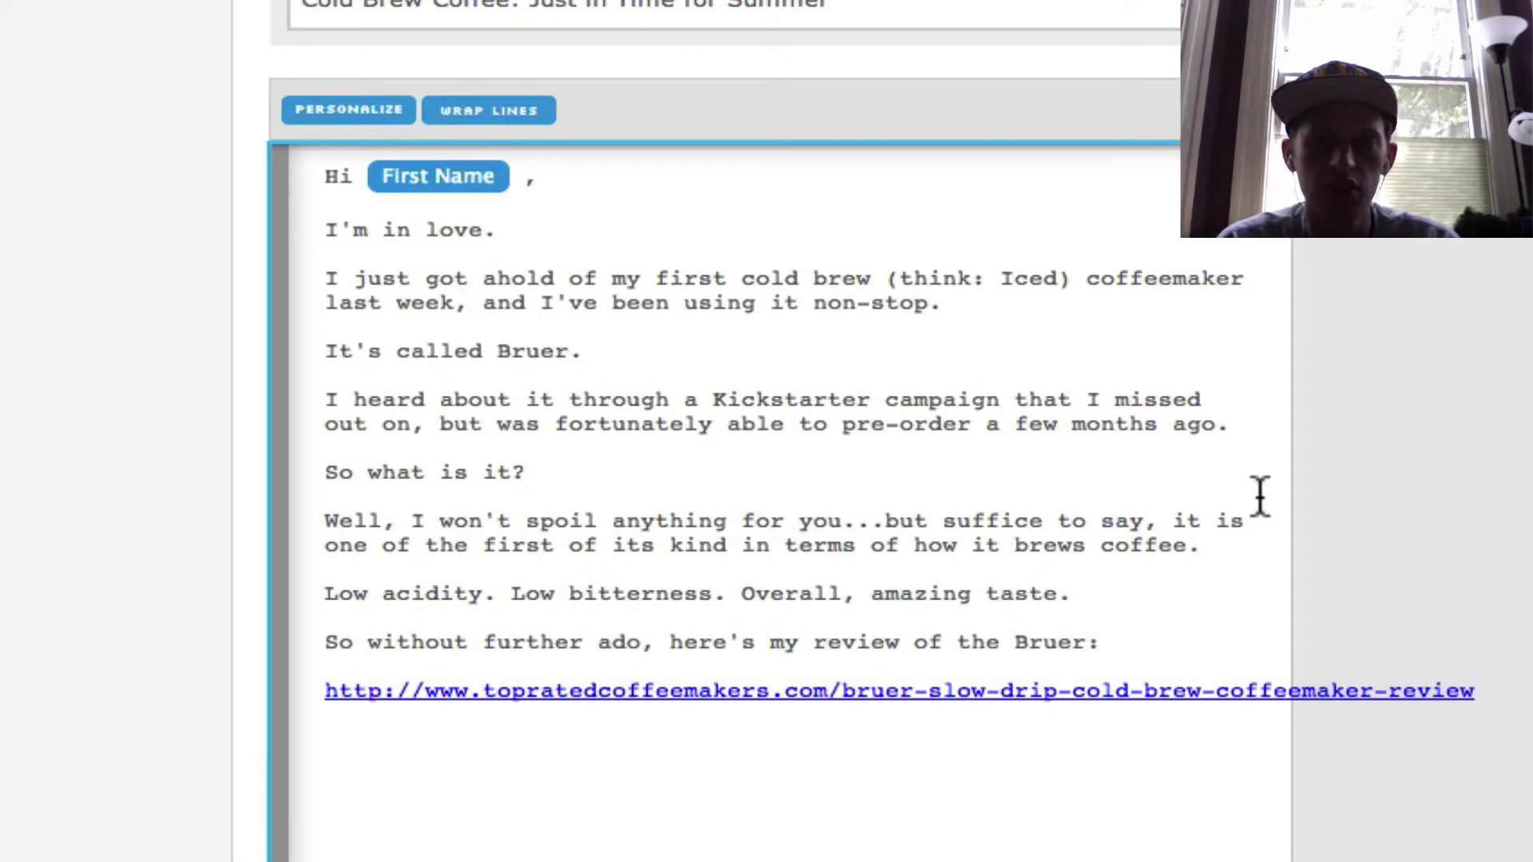
scroll(1260, 496, "up", 1)
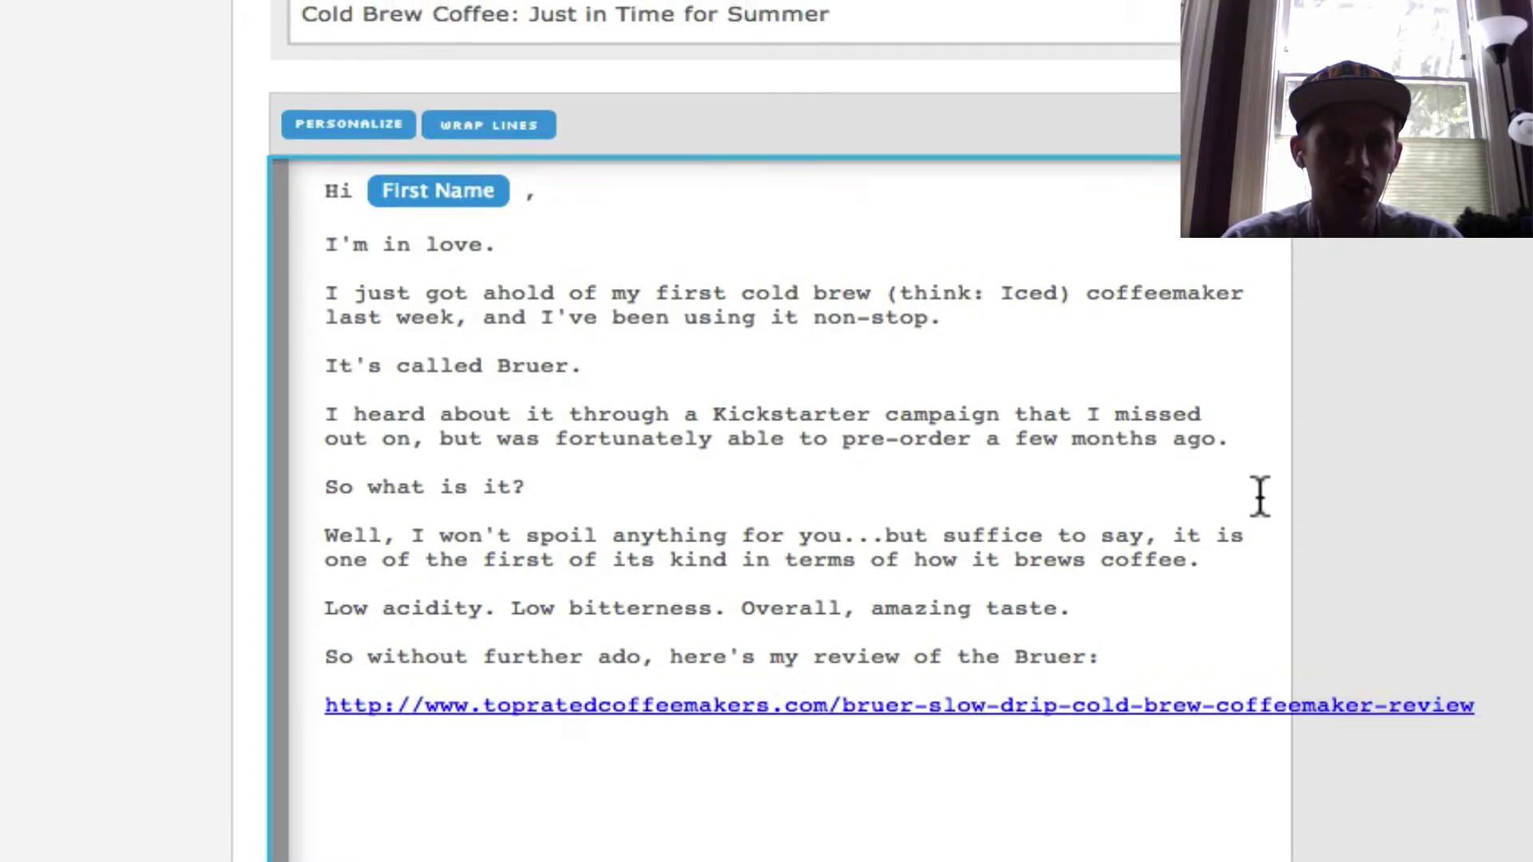
scroll(1261, 496, "up", 2)
scroll(1260, 496, "down", 3)
scroll(1260, 496, "down", 2)
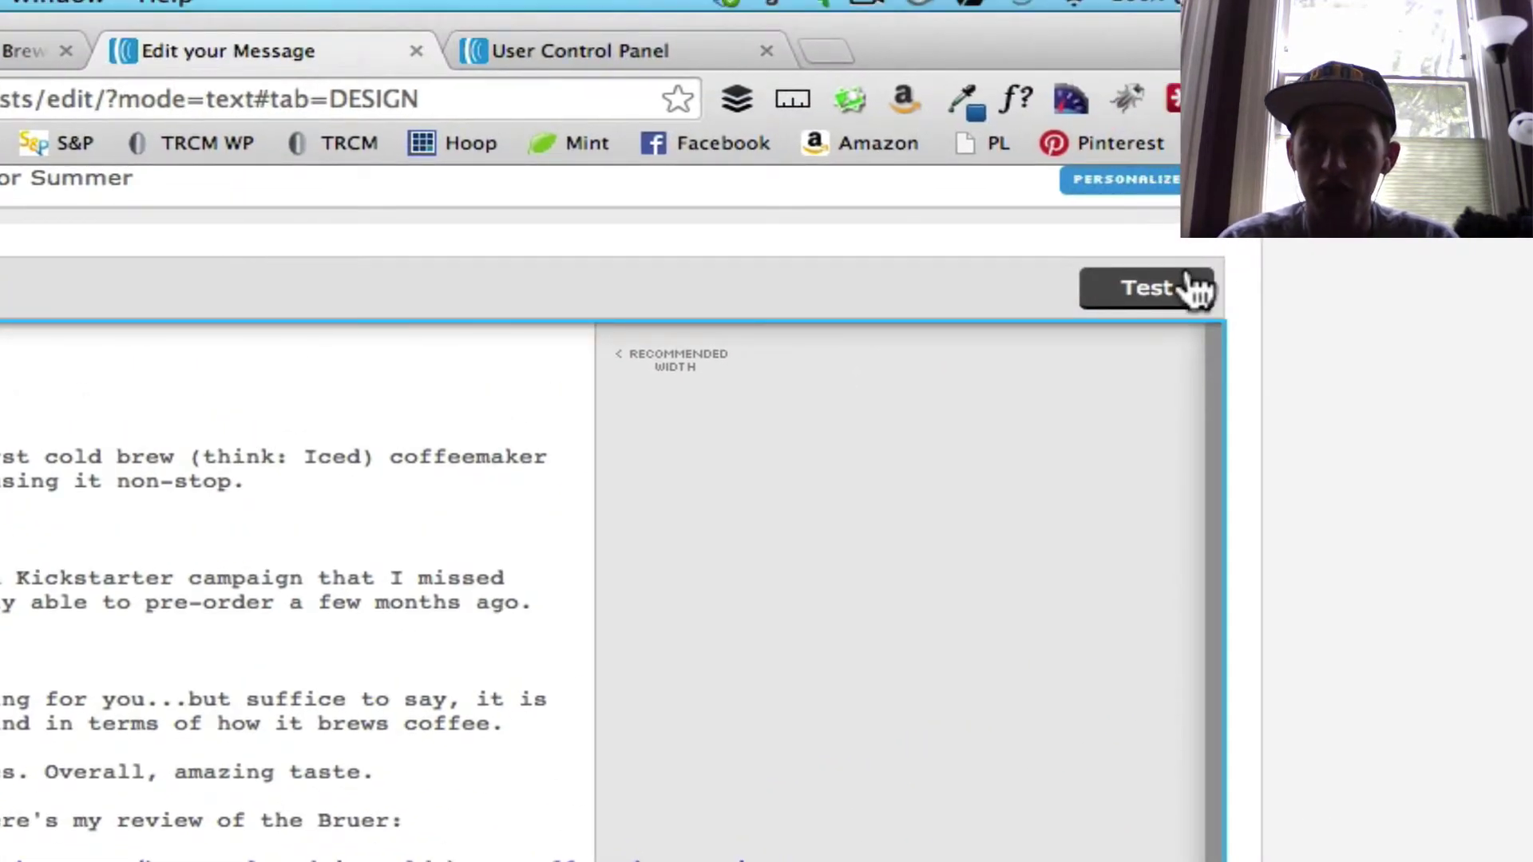
Preview the rendered cold brew message and send a test copy.
left_click(1160, 302)
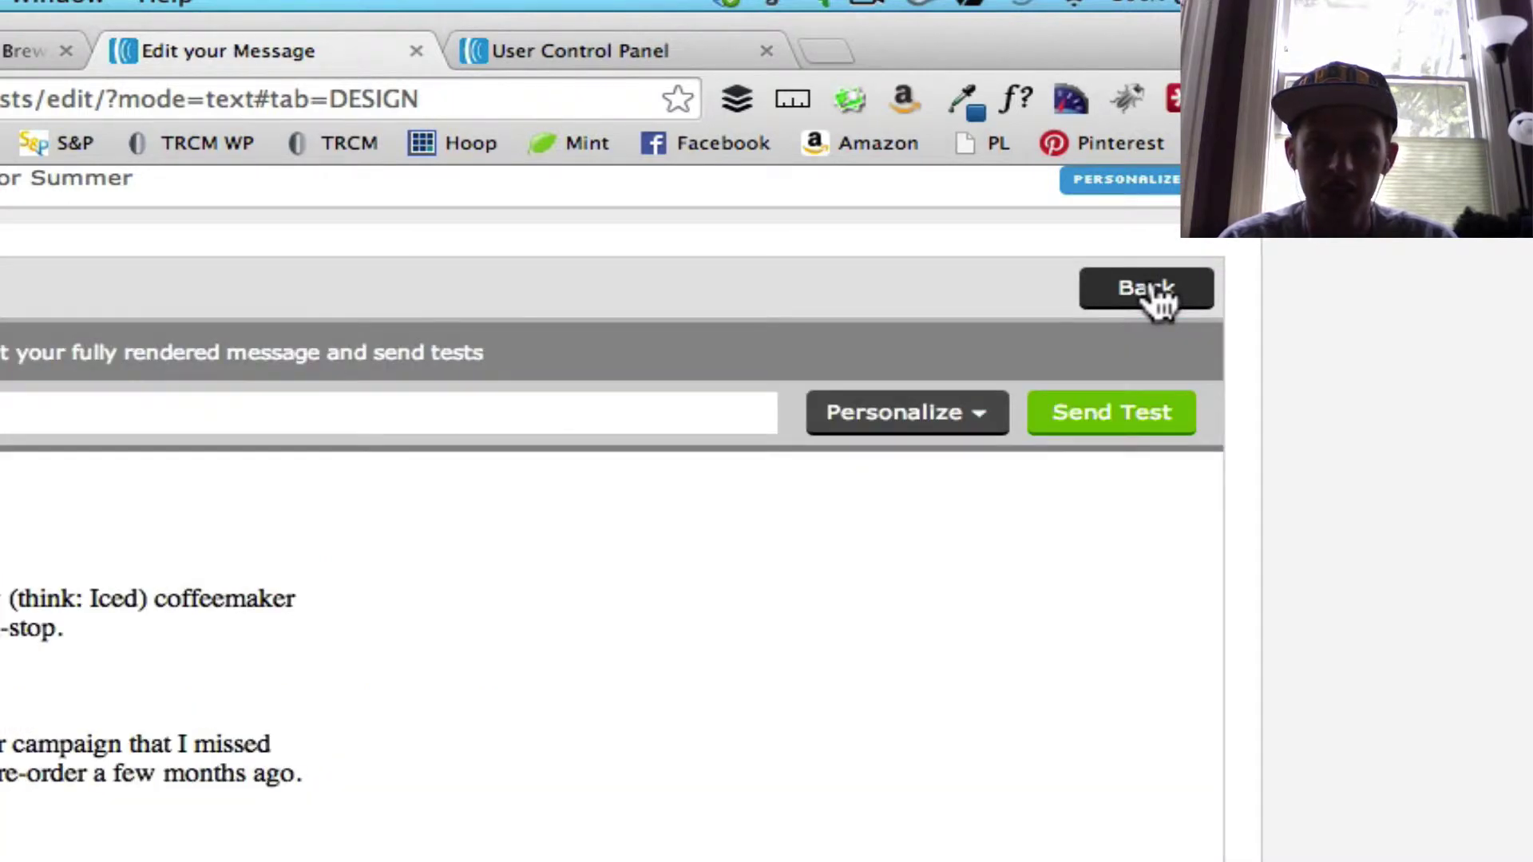
left_click(1160, 432)
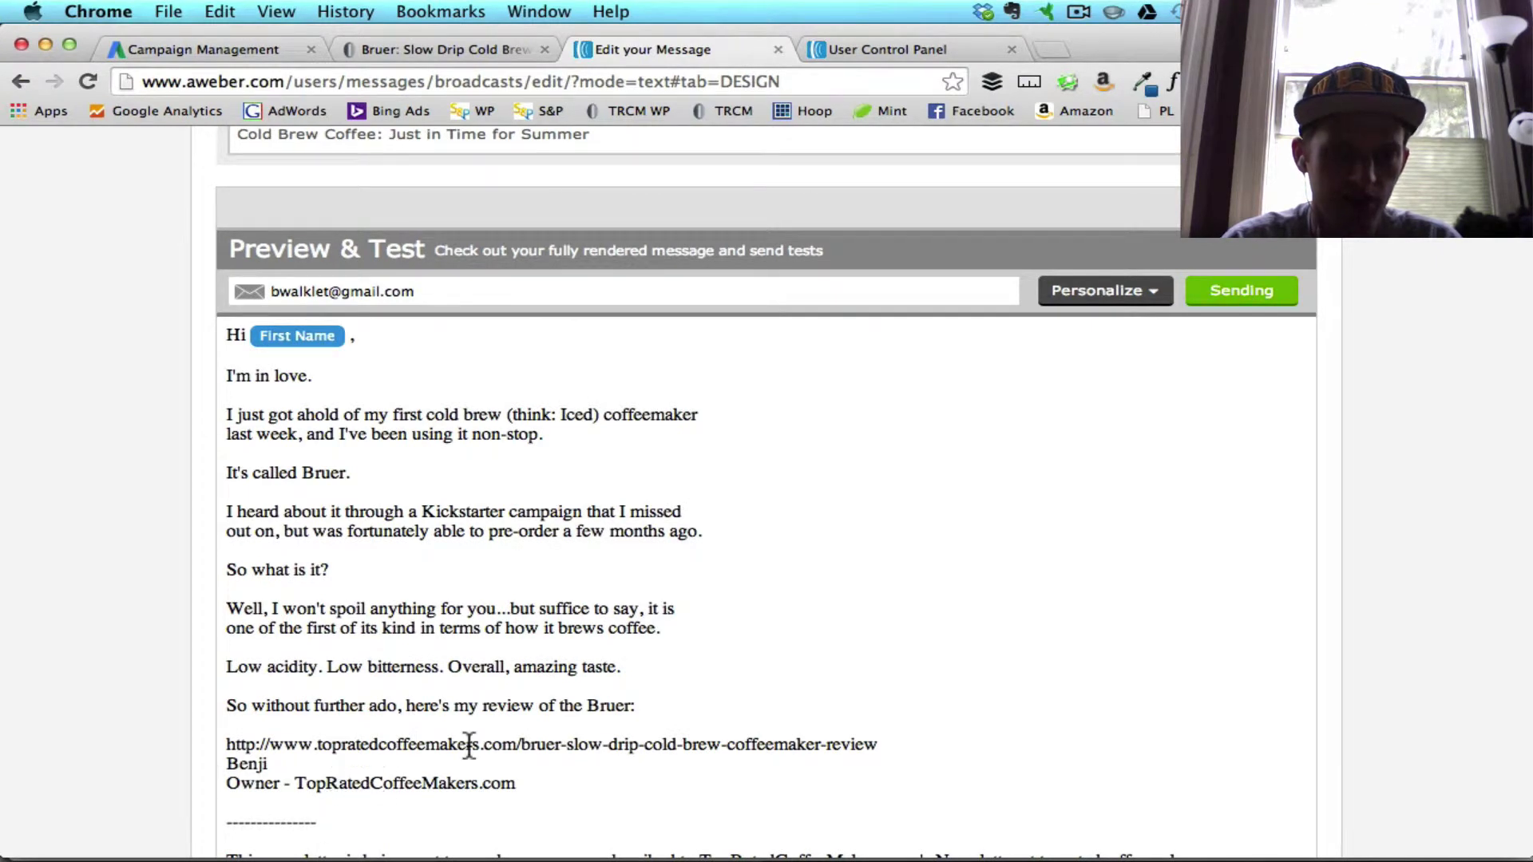
scroll(470, 743, "down", 1)
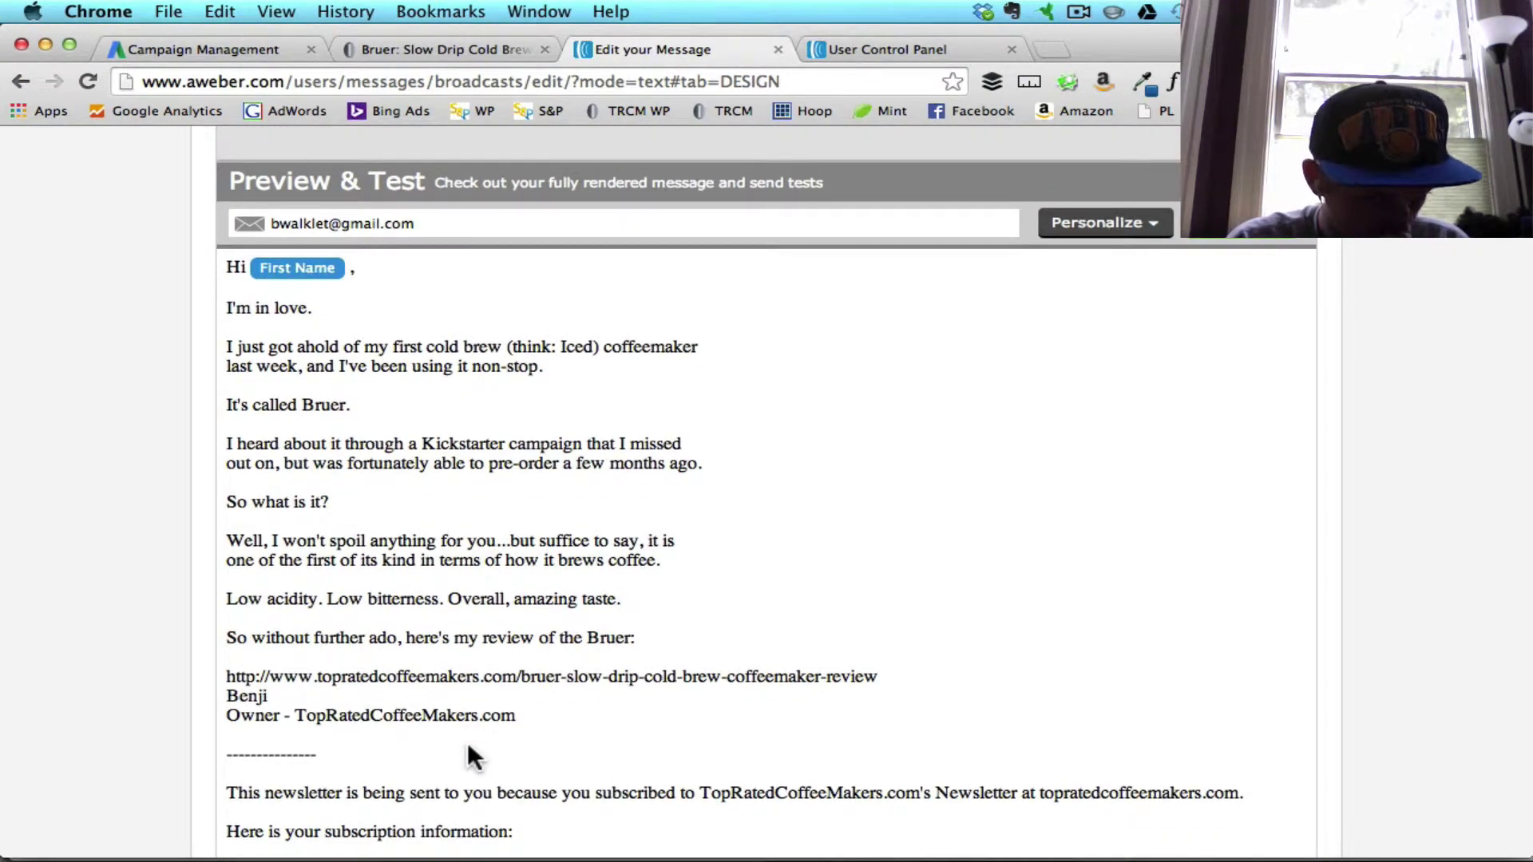
scroll(1096, 343, "up", 1)
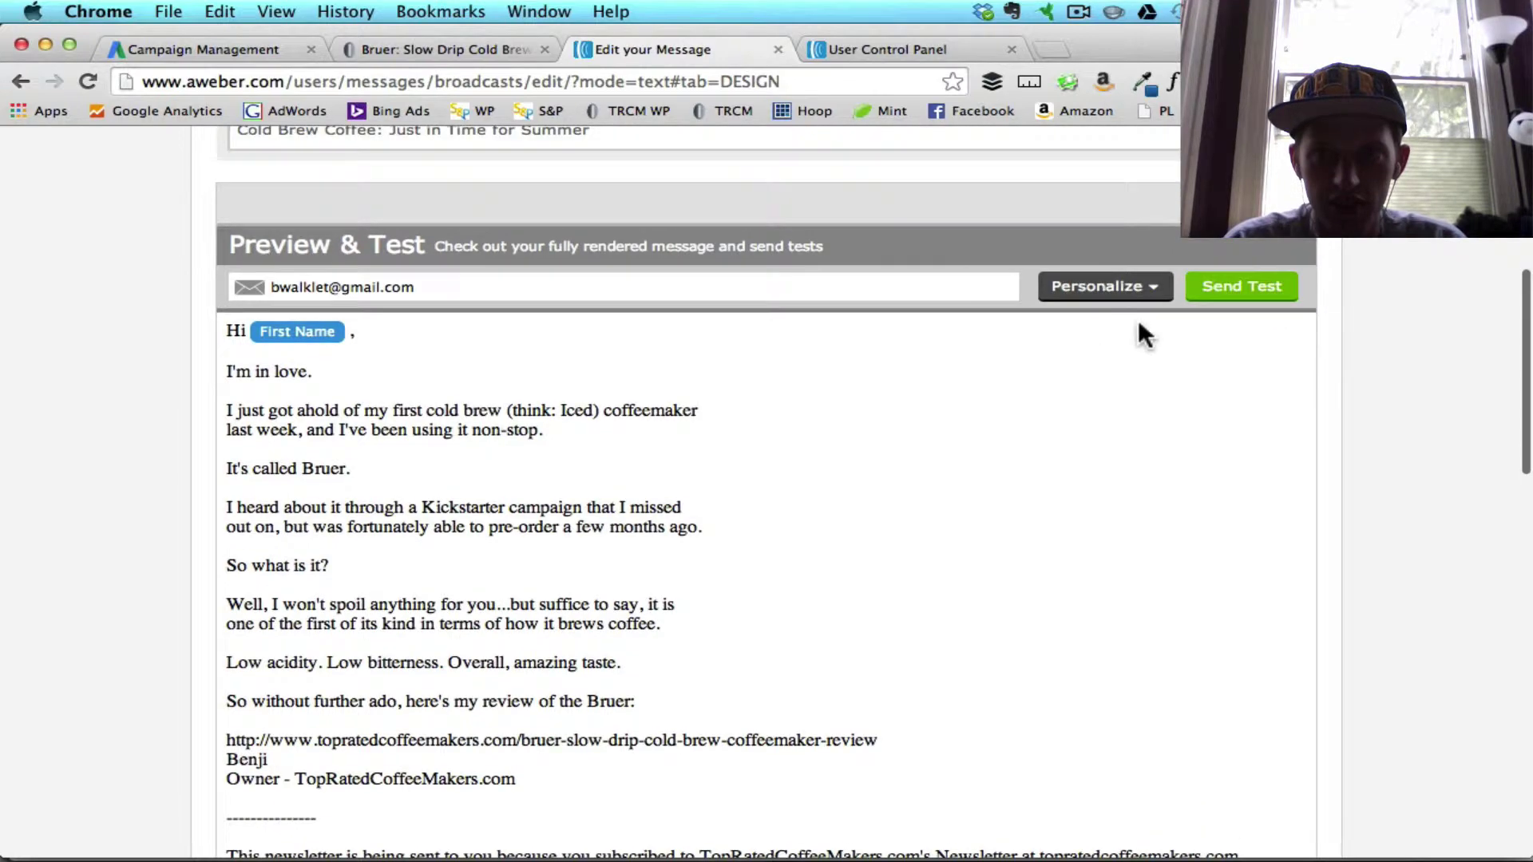
scroll(773, 623, "down", 2)
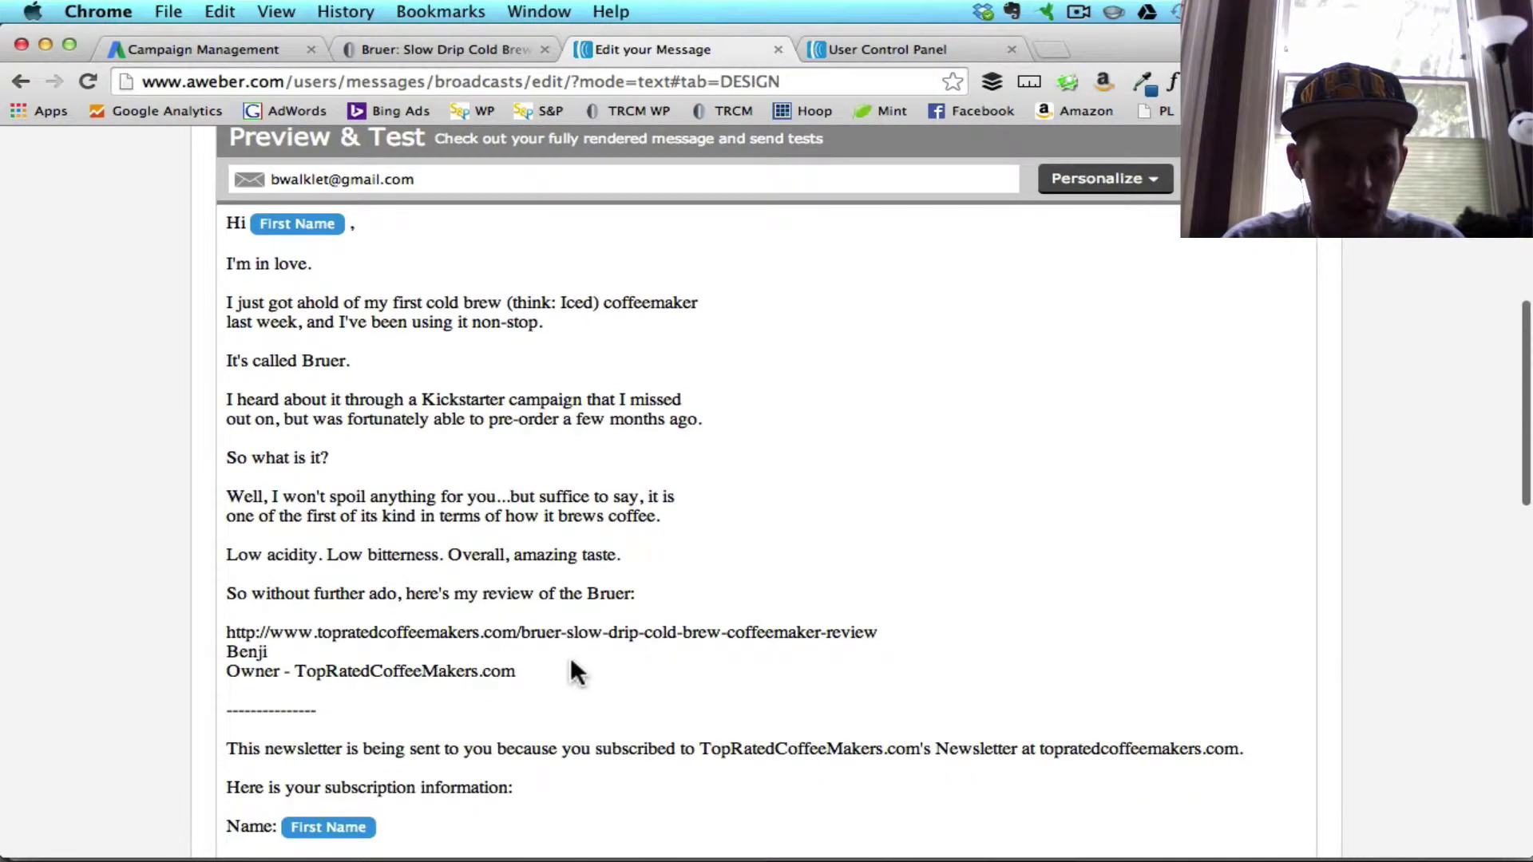
scroll(373, 656, "down", 3)
scroll(371, 652, "up", 5)
scroll(371, 653, "up", 1)
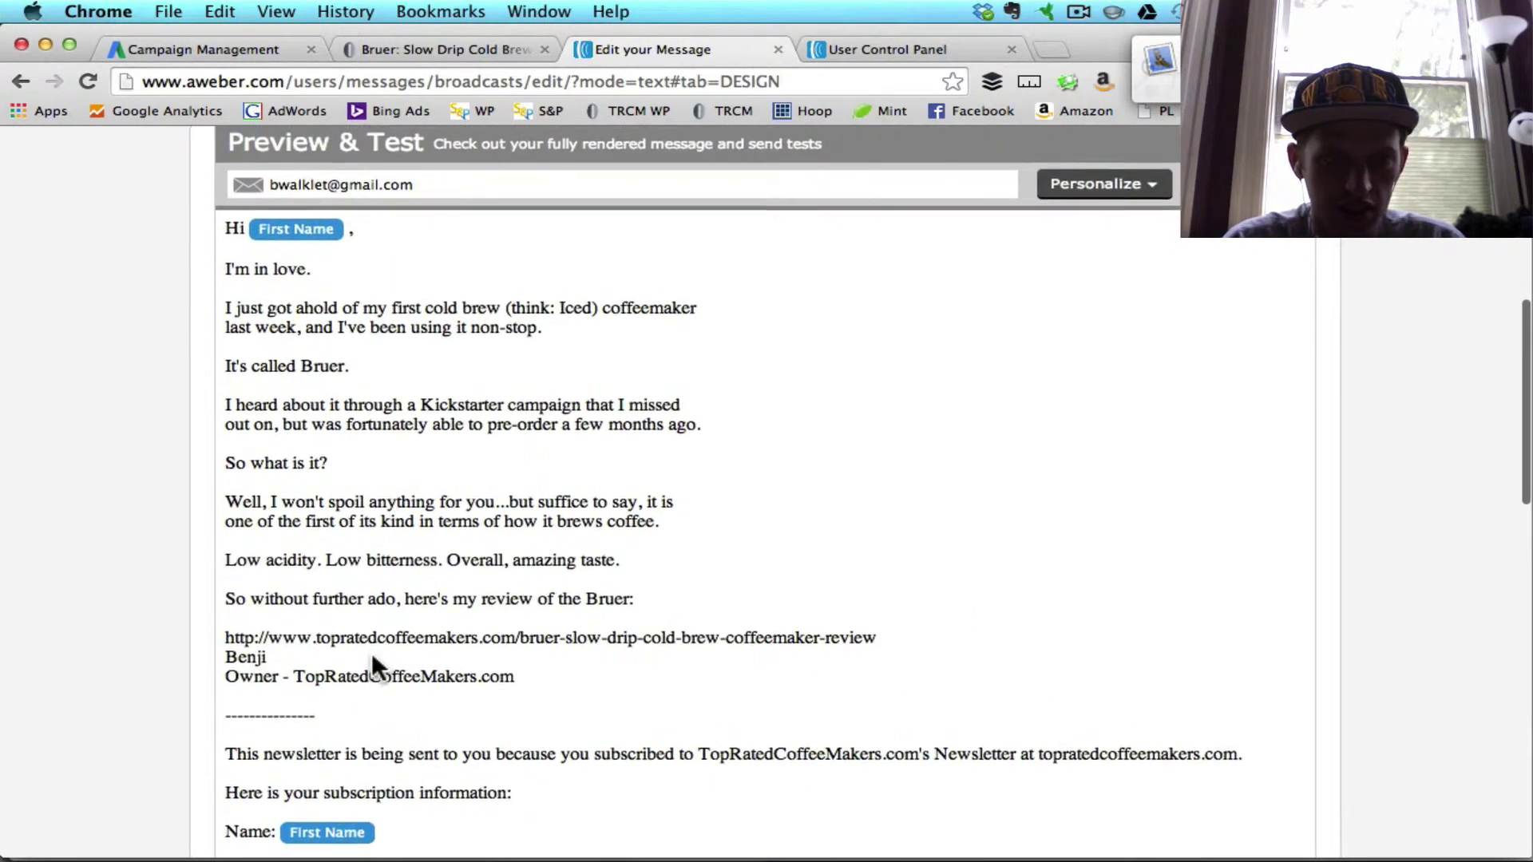
scroll(372, 652, "up", 3)
Add a 'Thanks,' sign-off below the review link and send another test copy.
left_click(986, 170)
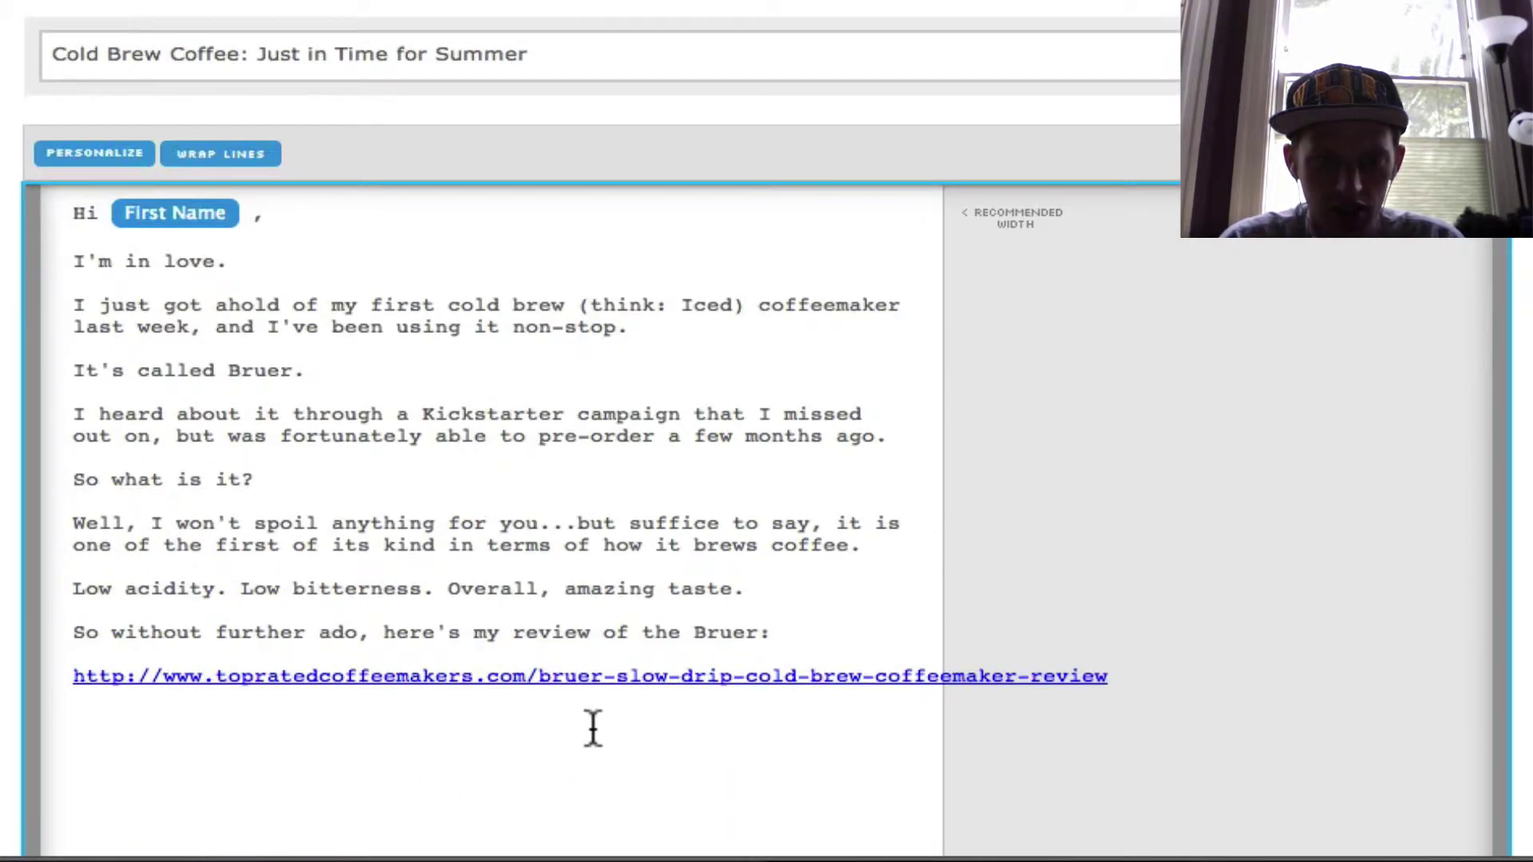
left_click(592, 728)
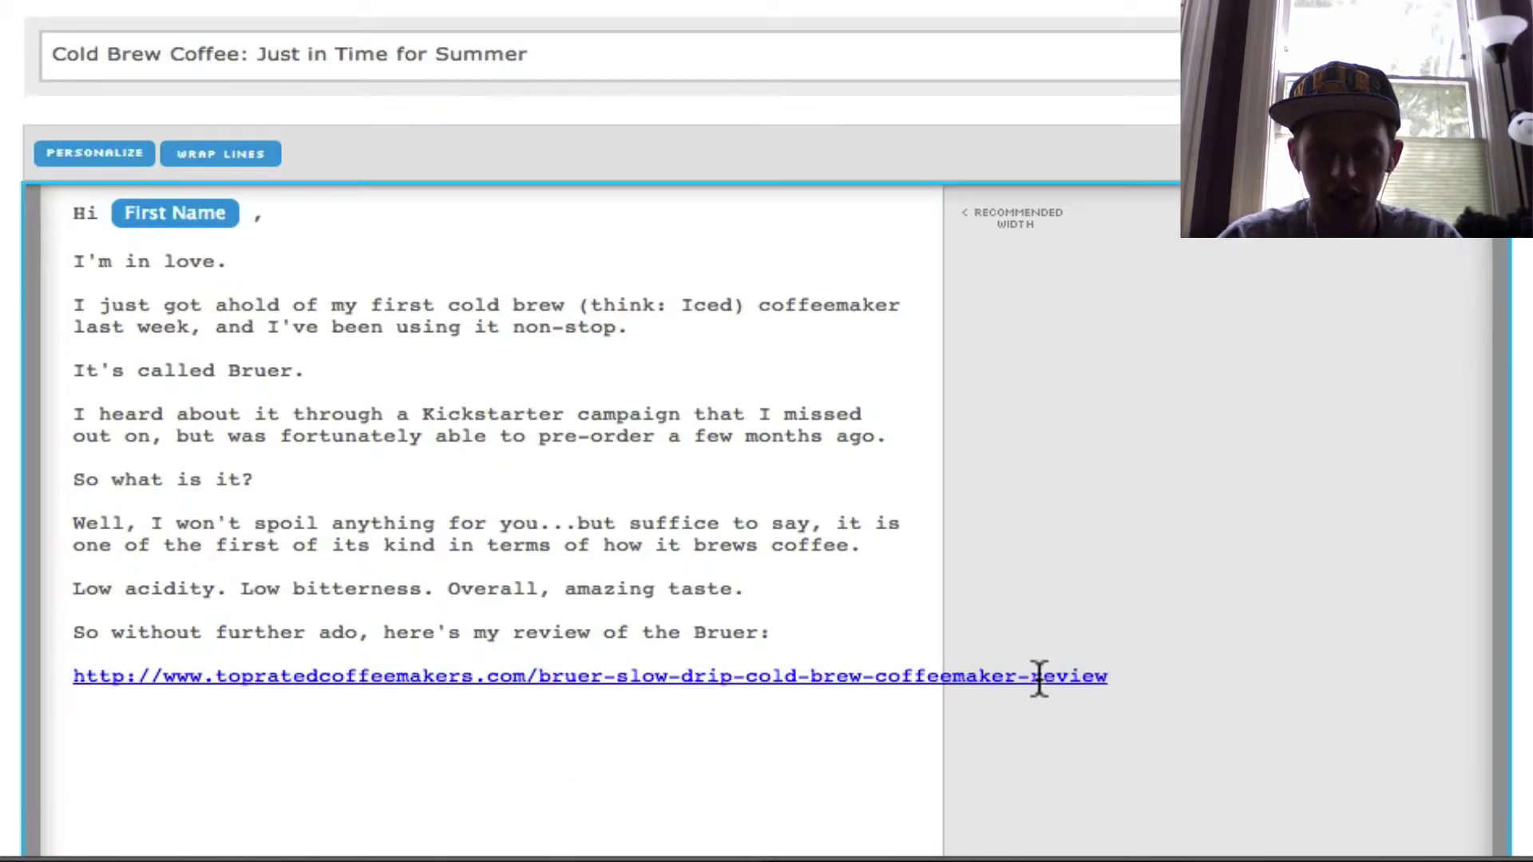
type("Thanks,")
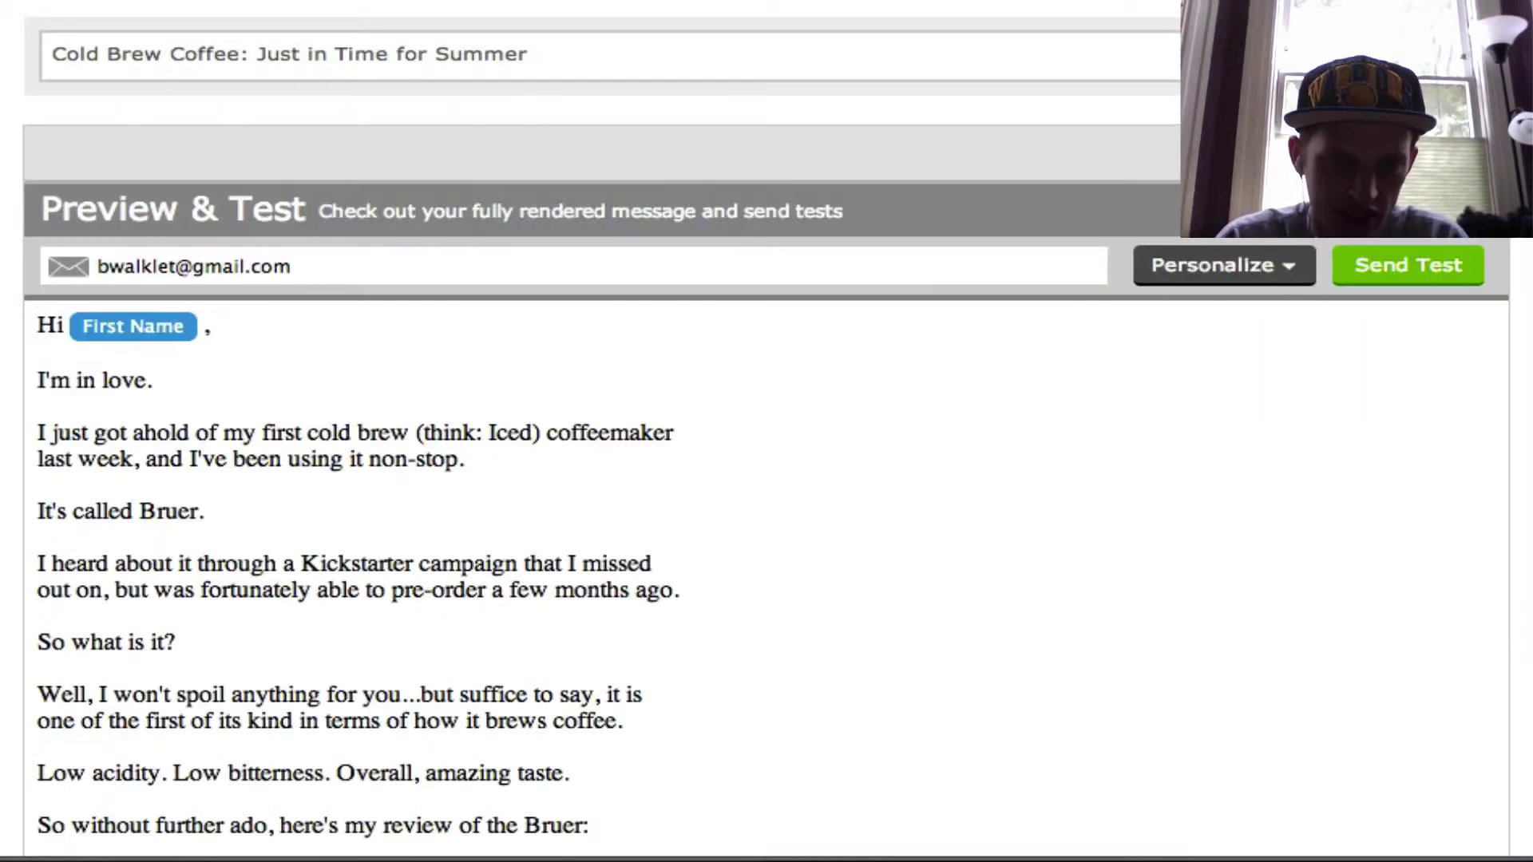
scroll(1232, 401, "down", 1)
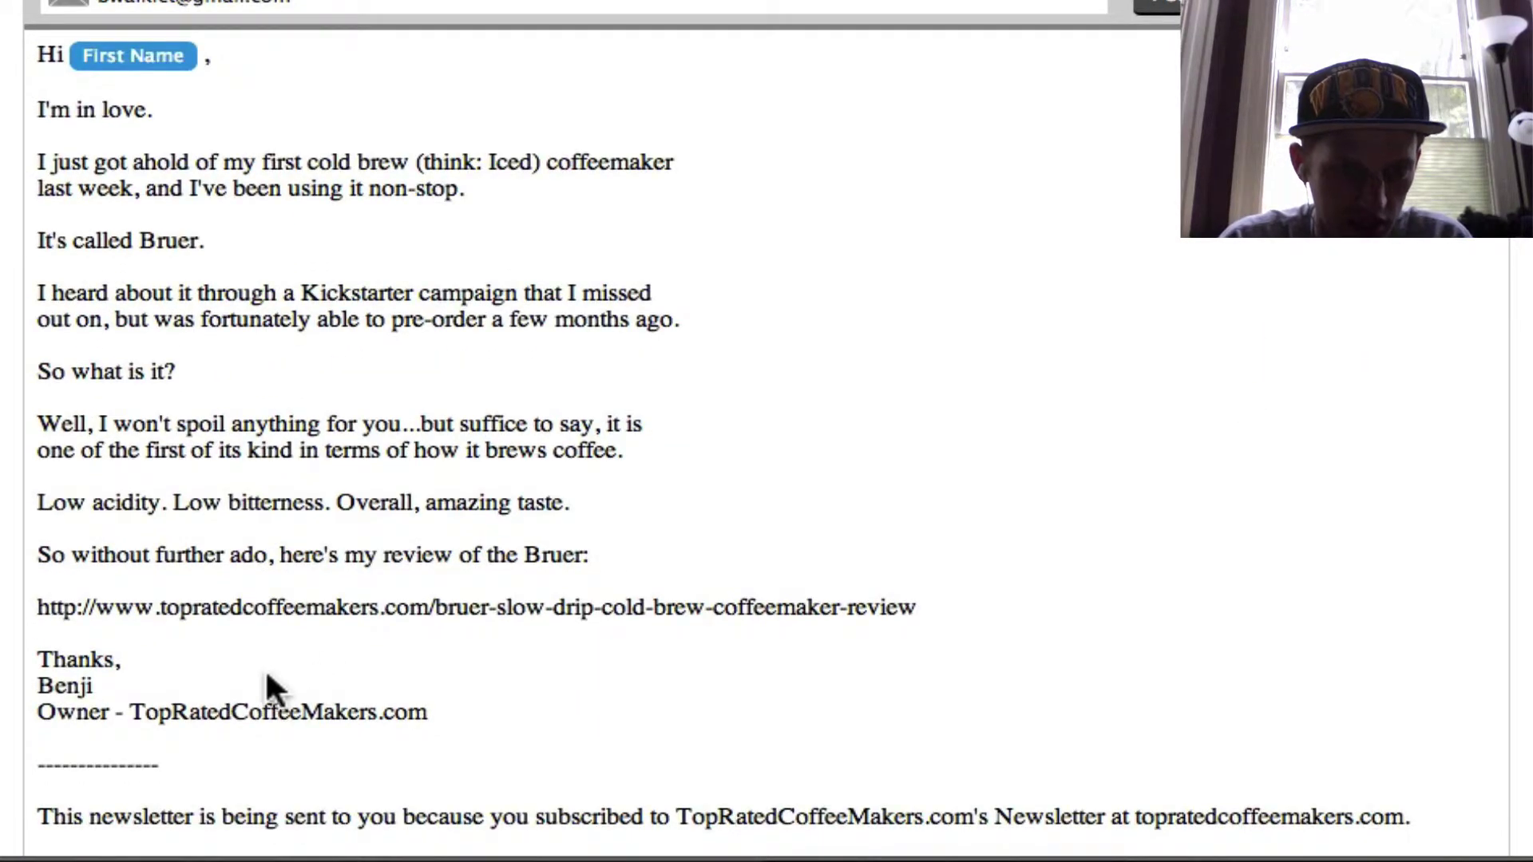
scroll(451, 665, "down", 3)
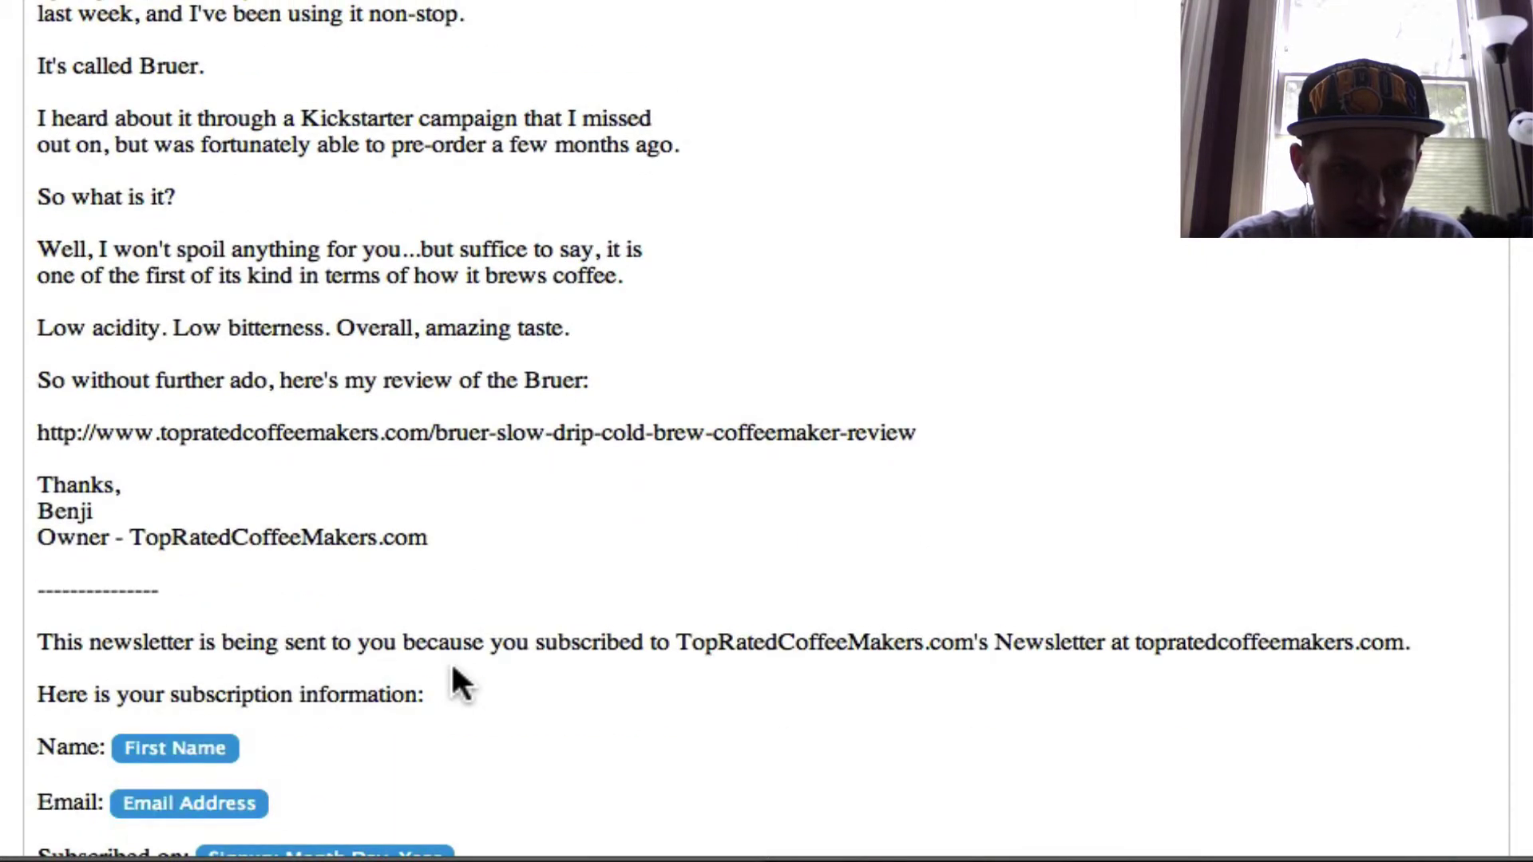
scroll(450, 665, "down", 7)
scroll(451, 664, "up", 10)
scroll(451, 666, "up", 3)
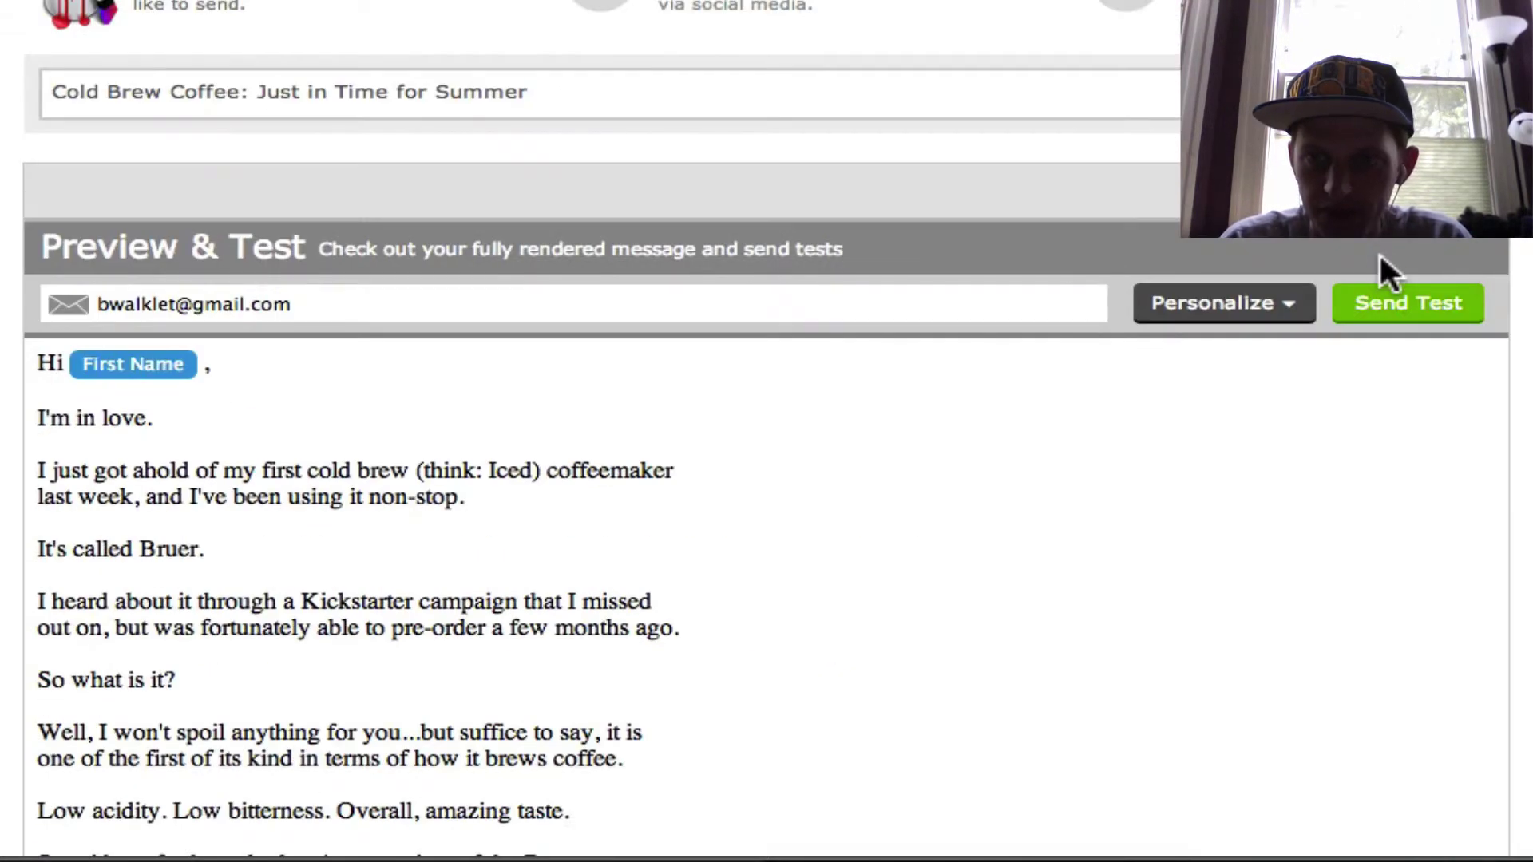
left_click(1389, 310)
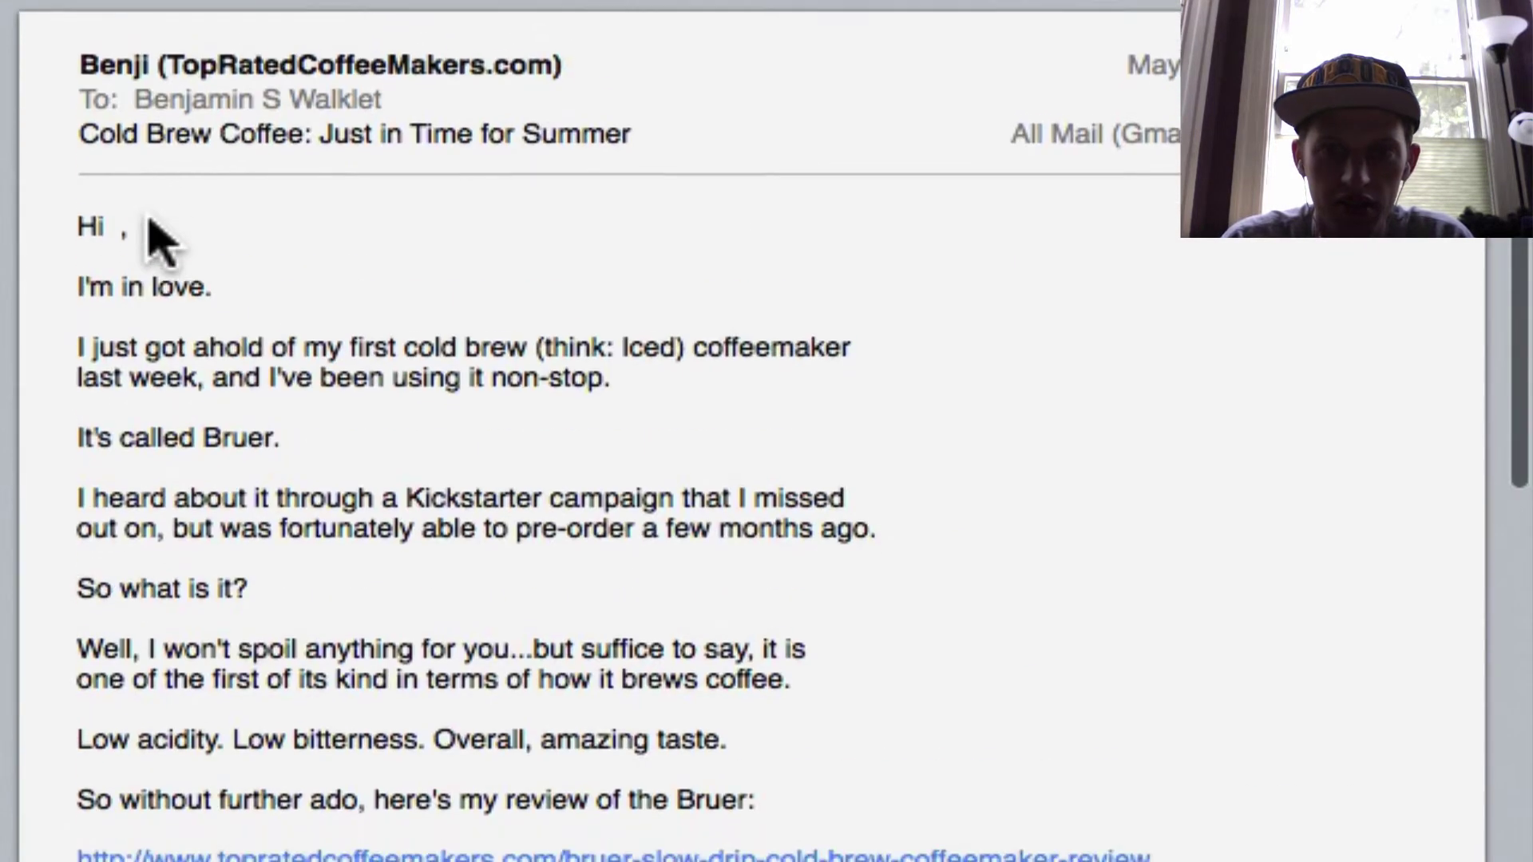
scroll(156, 240, "down", 1)
scroll(456, 719, "down", 5)
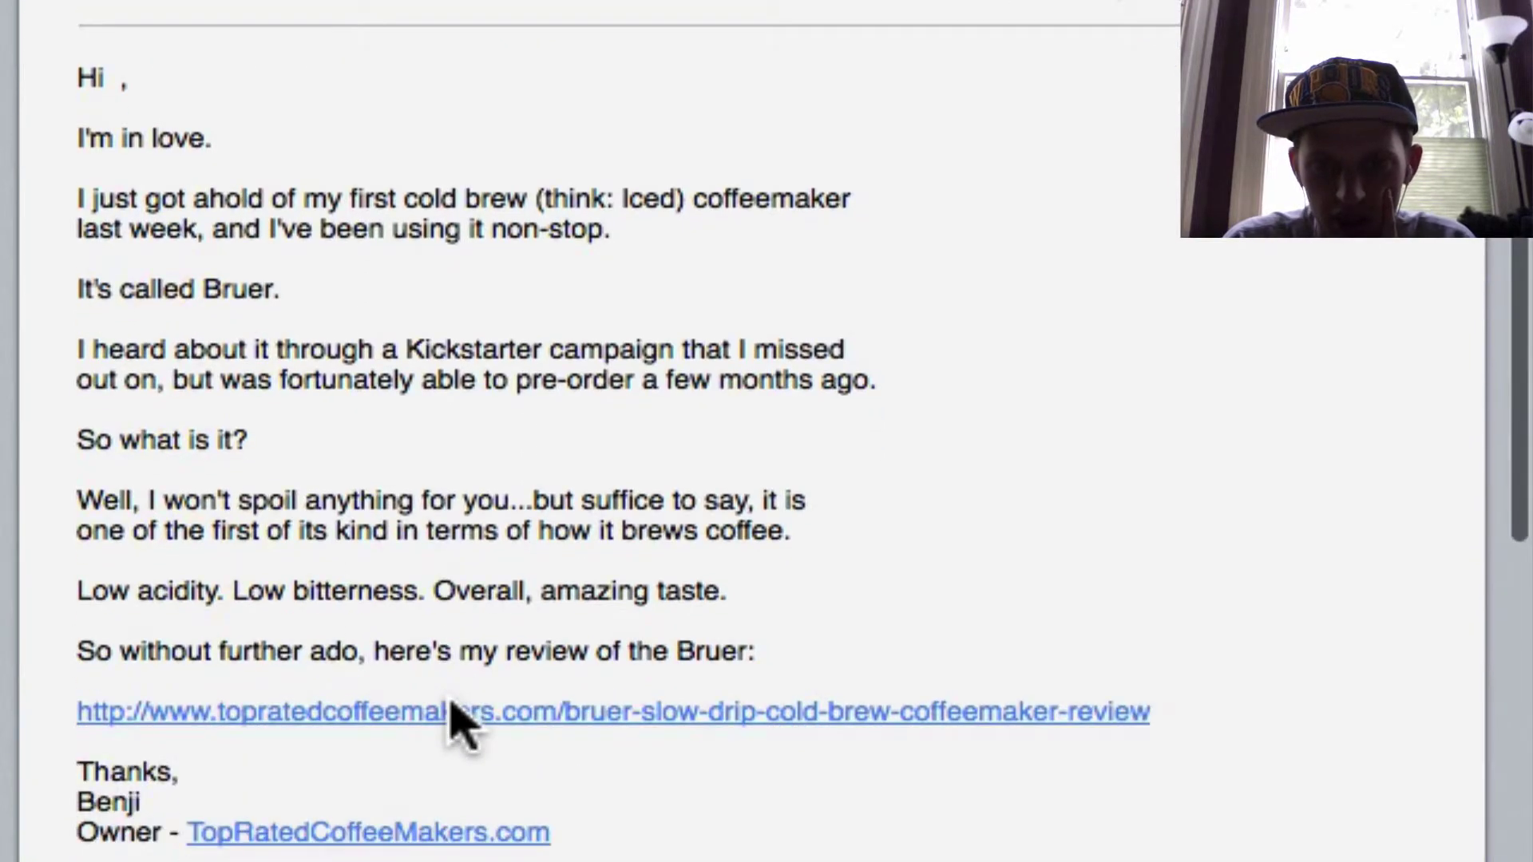
scroll(455, 719, "down", 1)
scroll(456, 719, "down", 5)
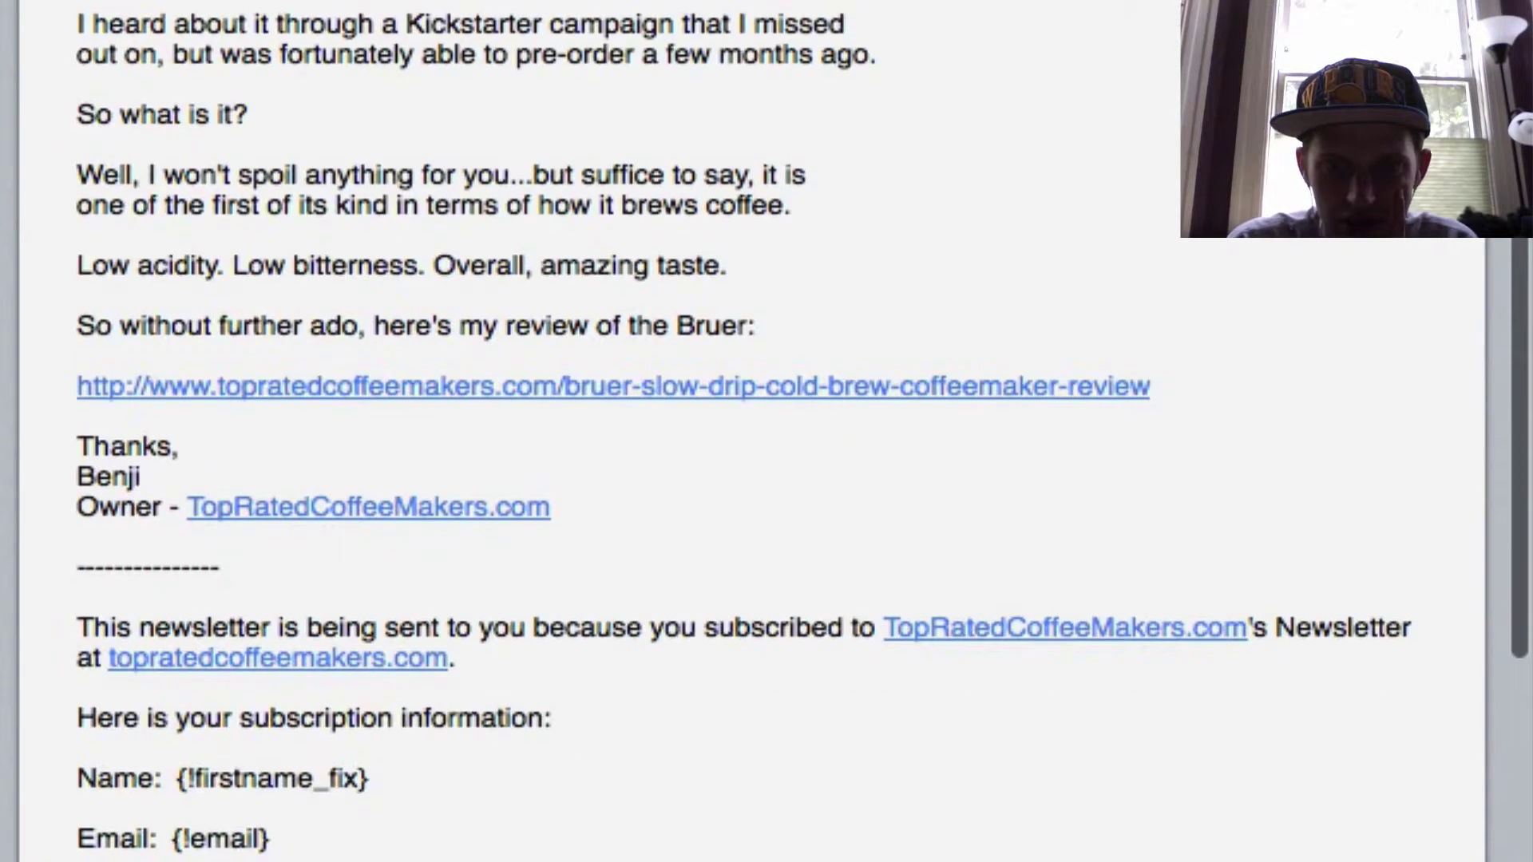
Check the Name and Email subscription lines in the test email.
left_click_drag(178, 778, 416, 826)
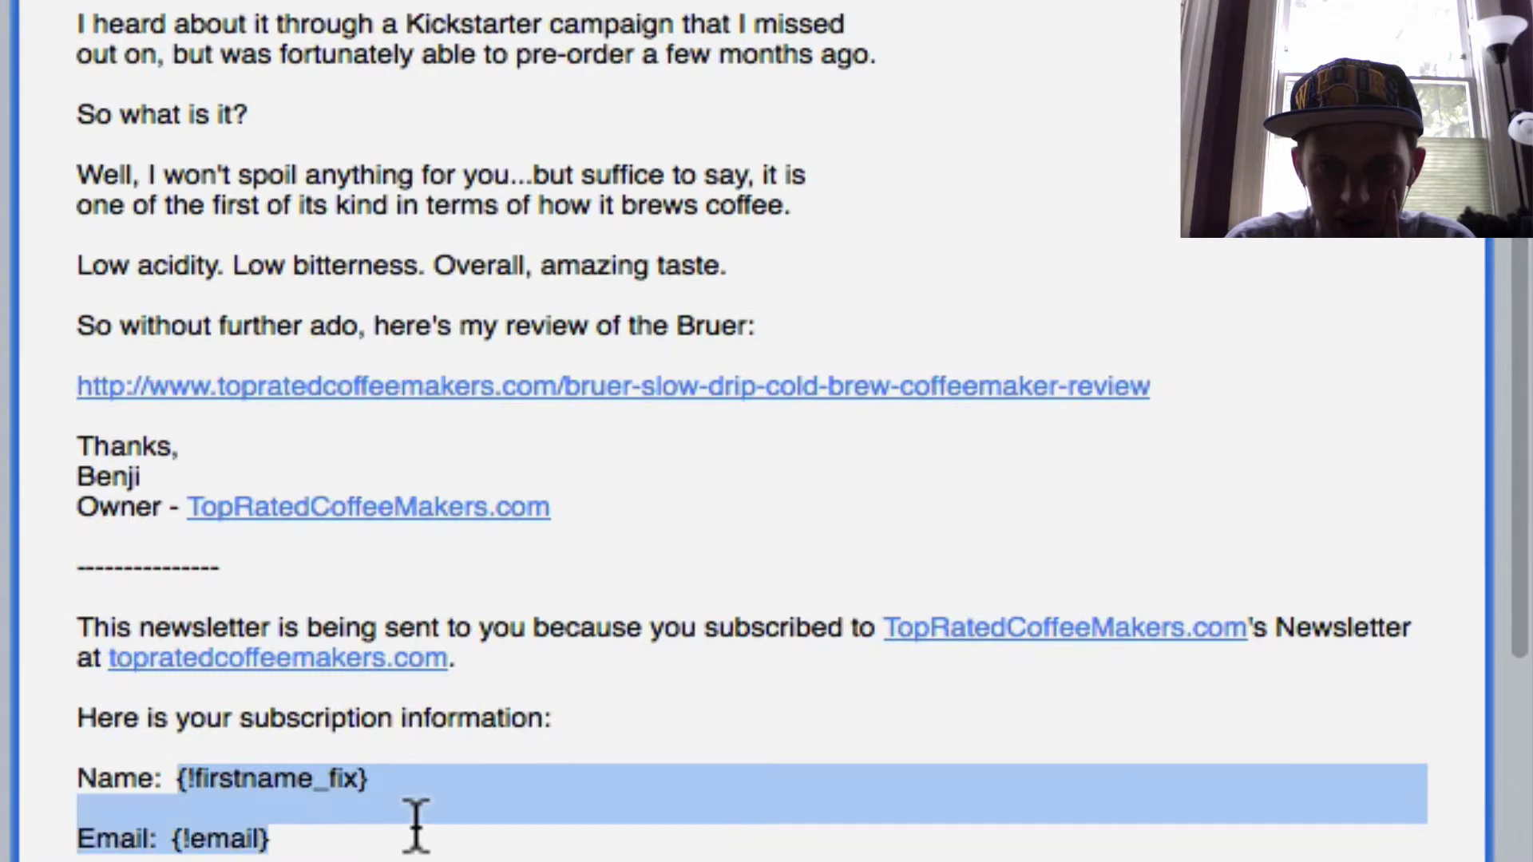
left_click(301, 855)
scroll(767, 432, "down", 3)
scroll(768, 431, "down", 2)
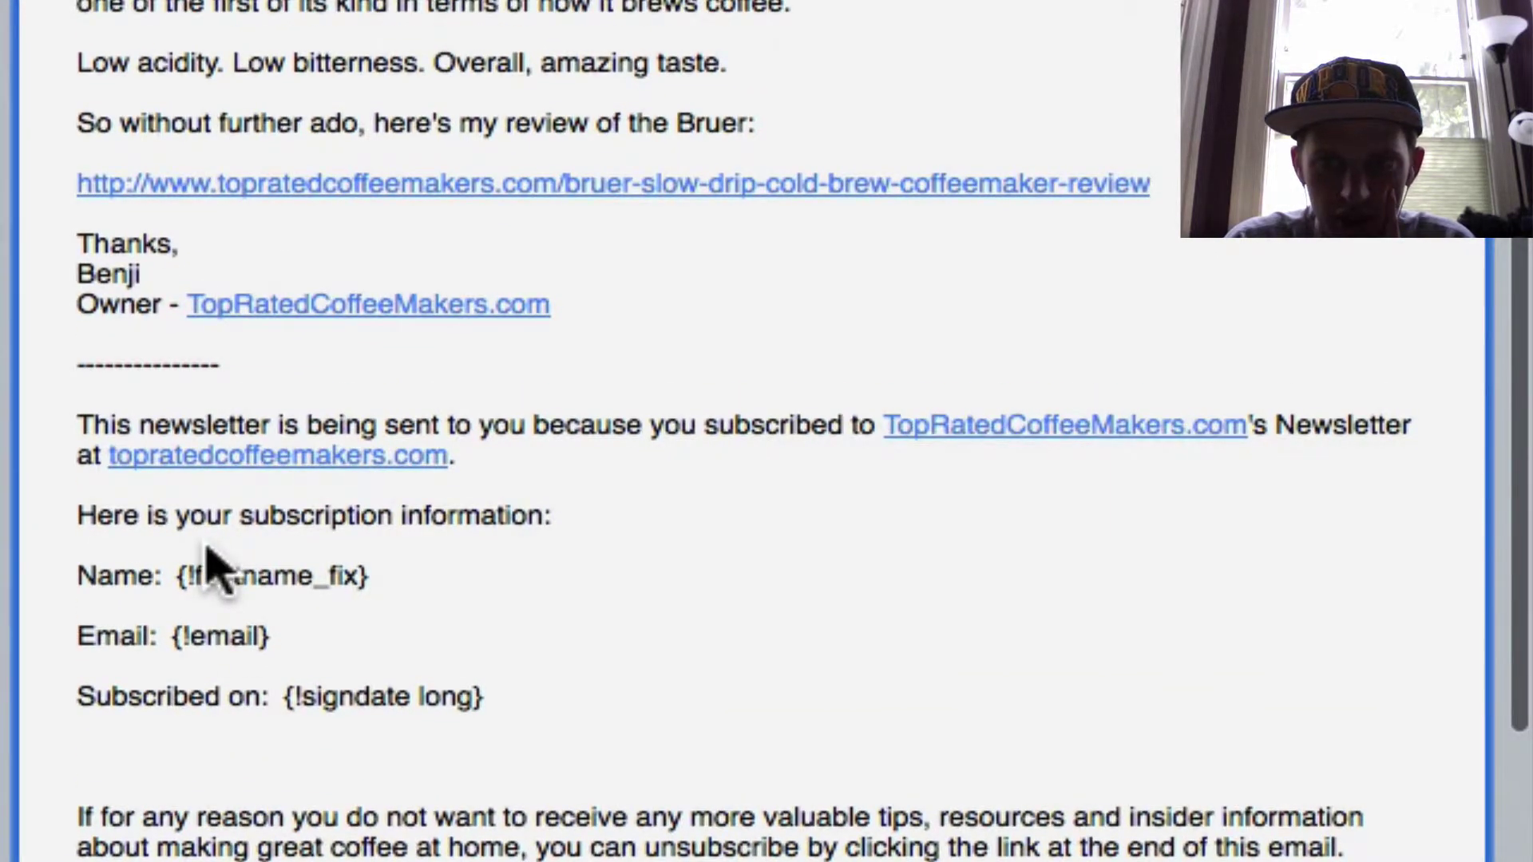
scroll(212, 565, "up", 14)
Close the test email, advance to the Sharing step and switch sharing off.
key("super+w")
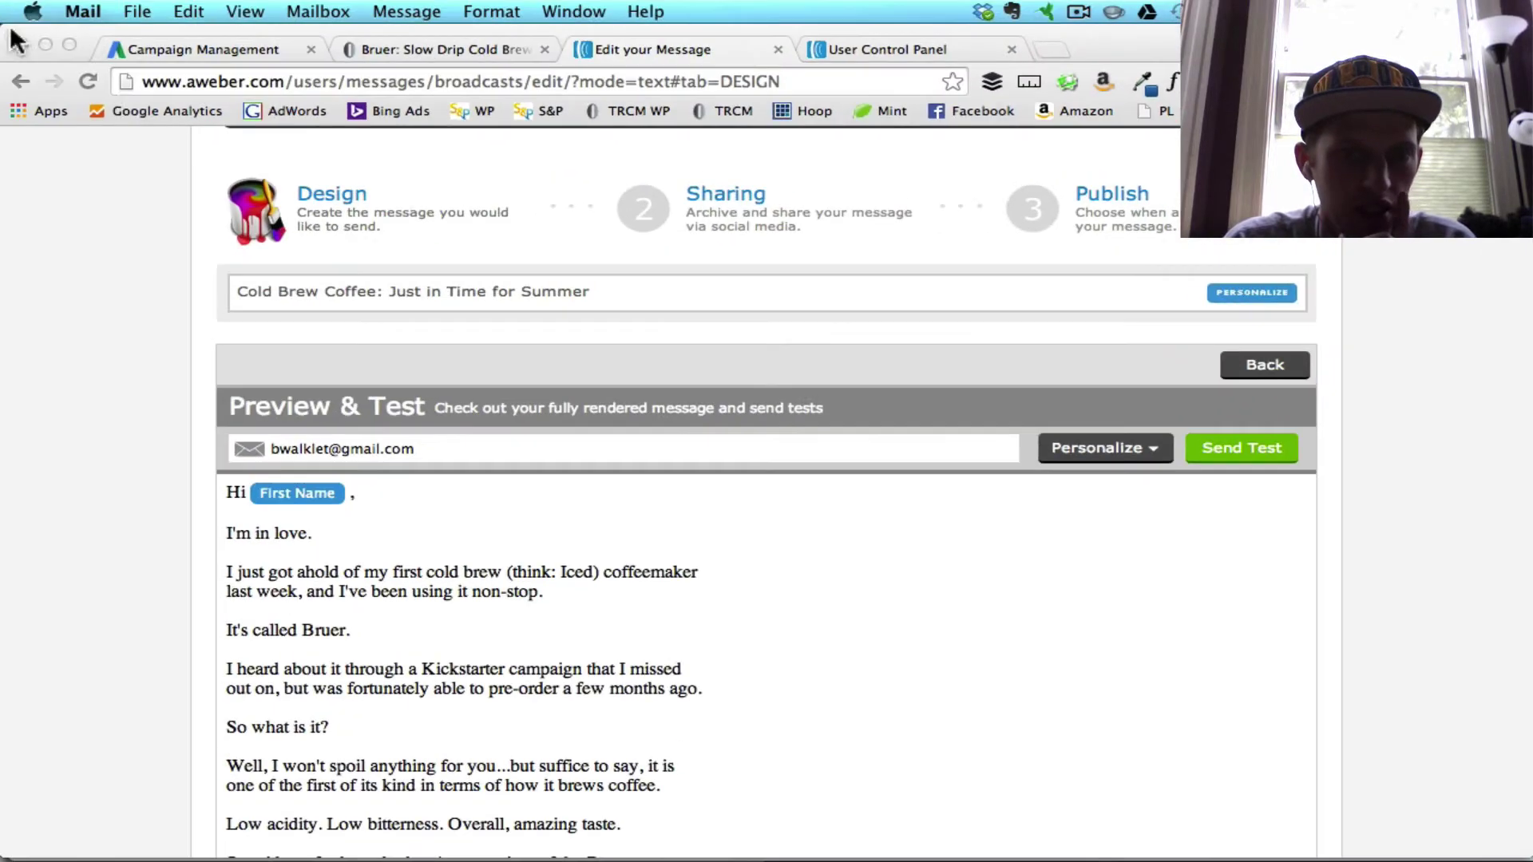
scroll(932, 610, "down", 1)
scroll(932, 612, "down", 8)
scroll(933, 613, "down", 3)
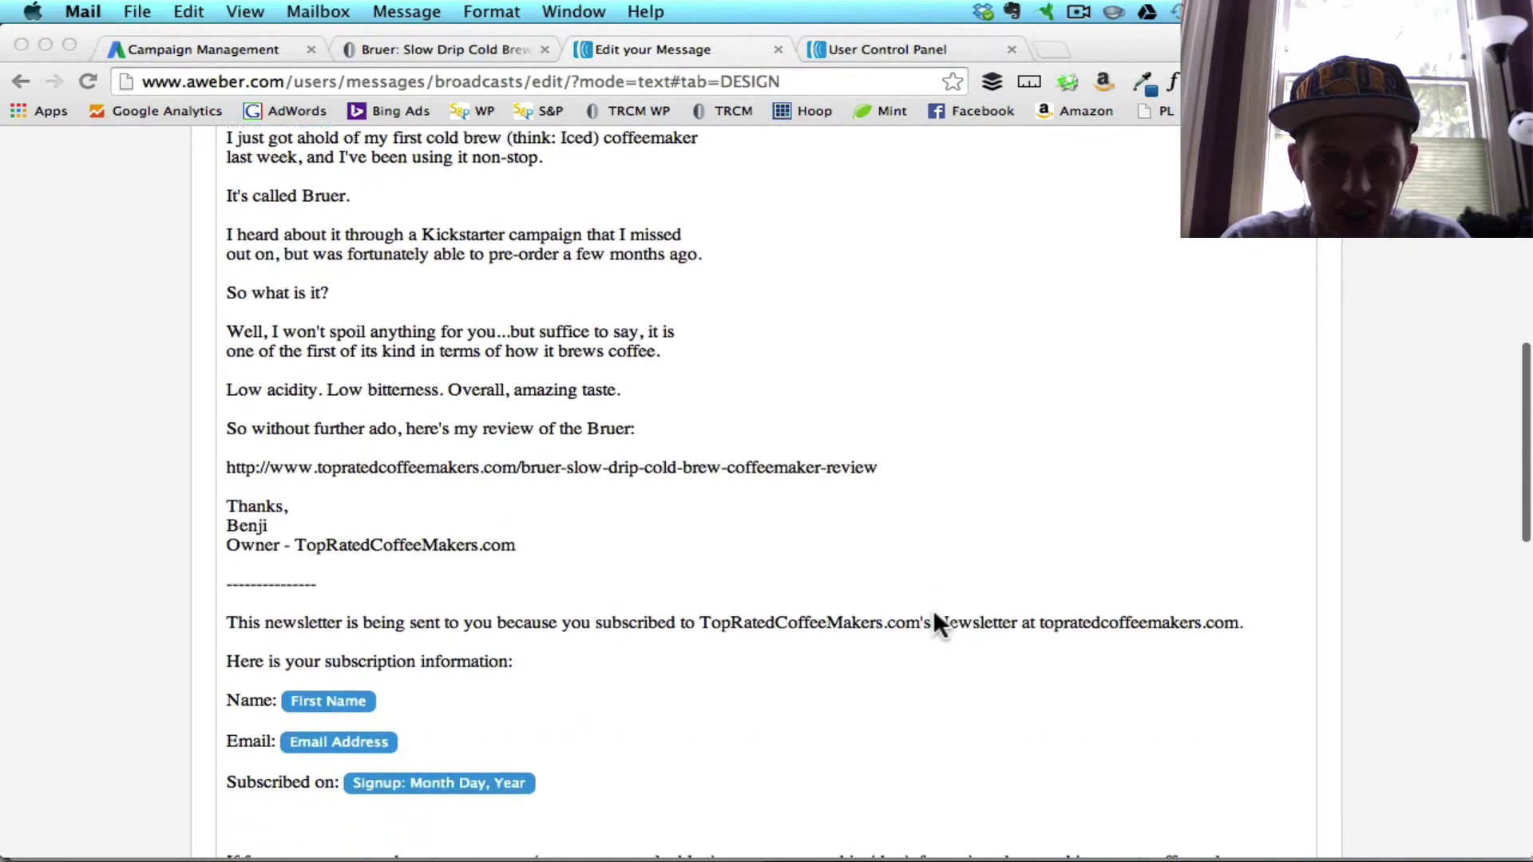
scroll(933, 612, "down", 11)
scroll(932, 613, "down", 7)
left_click(1282, 694)
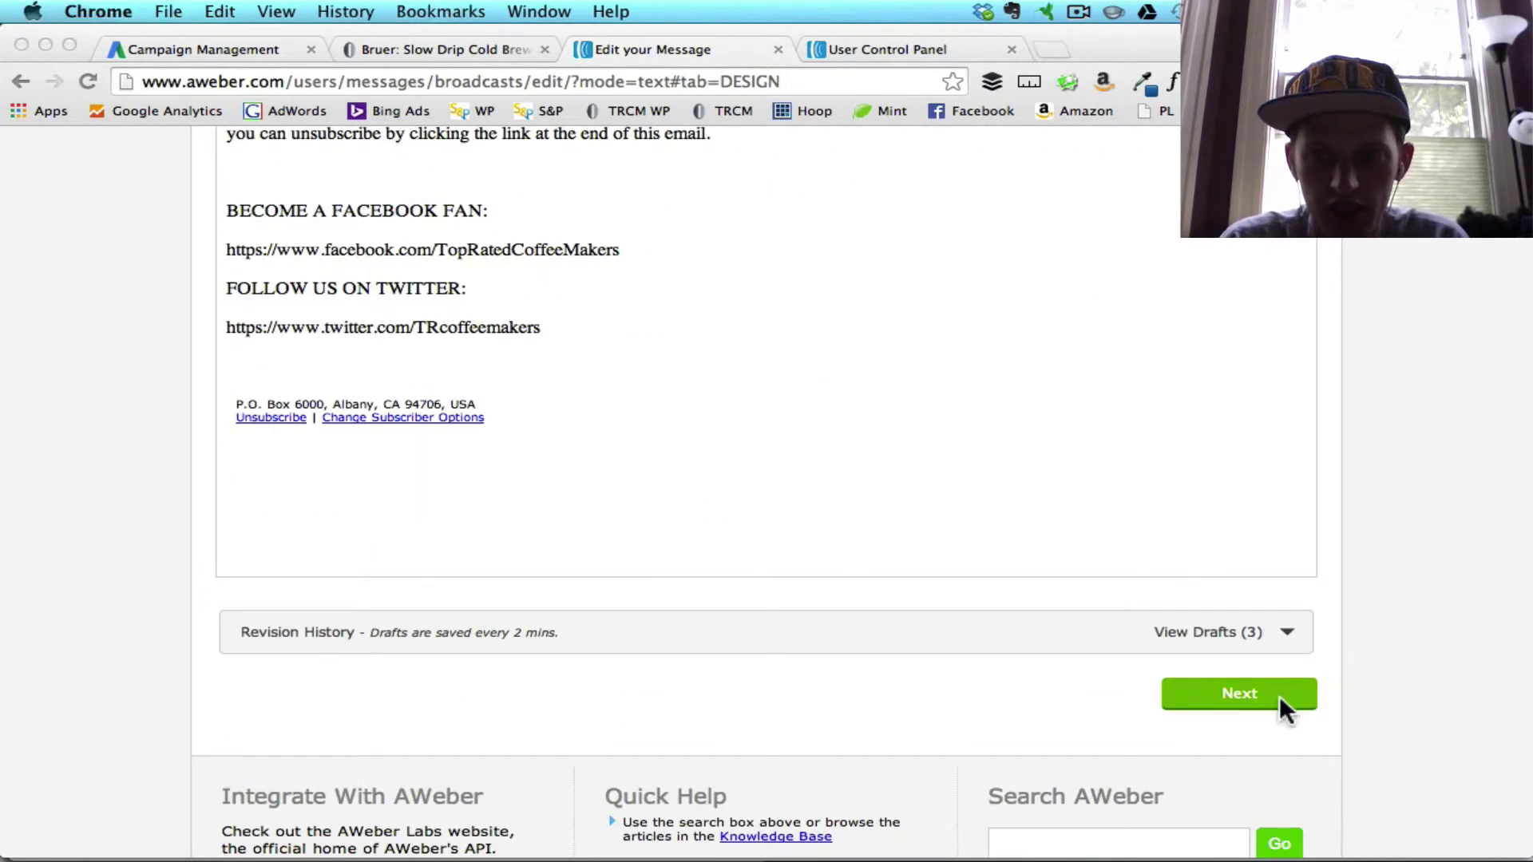
left_click(1242, 706)
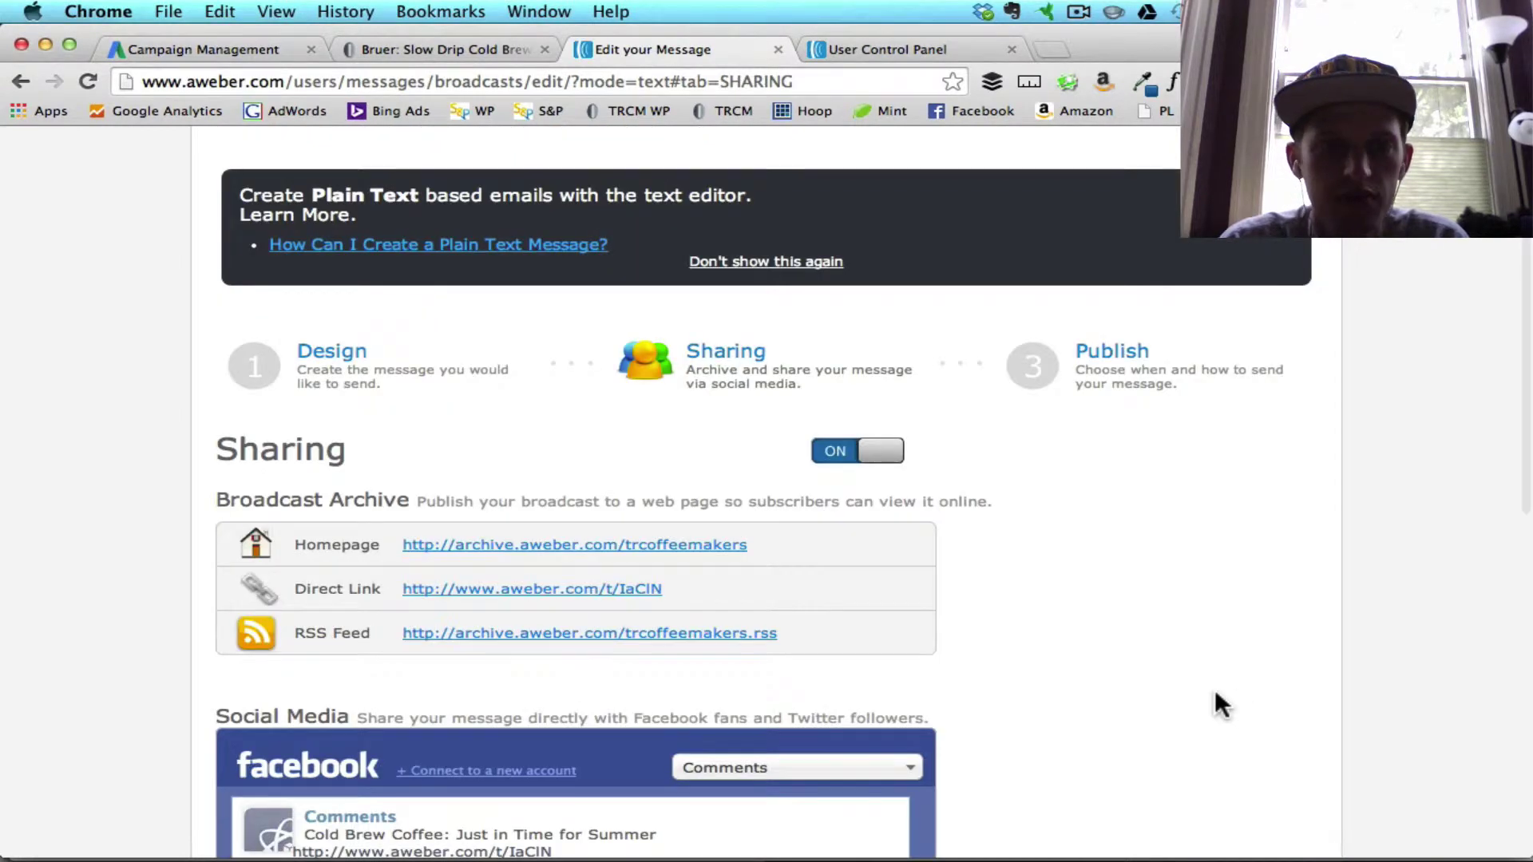
scroll(1196, 631, "down", 1)
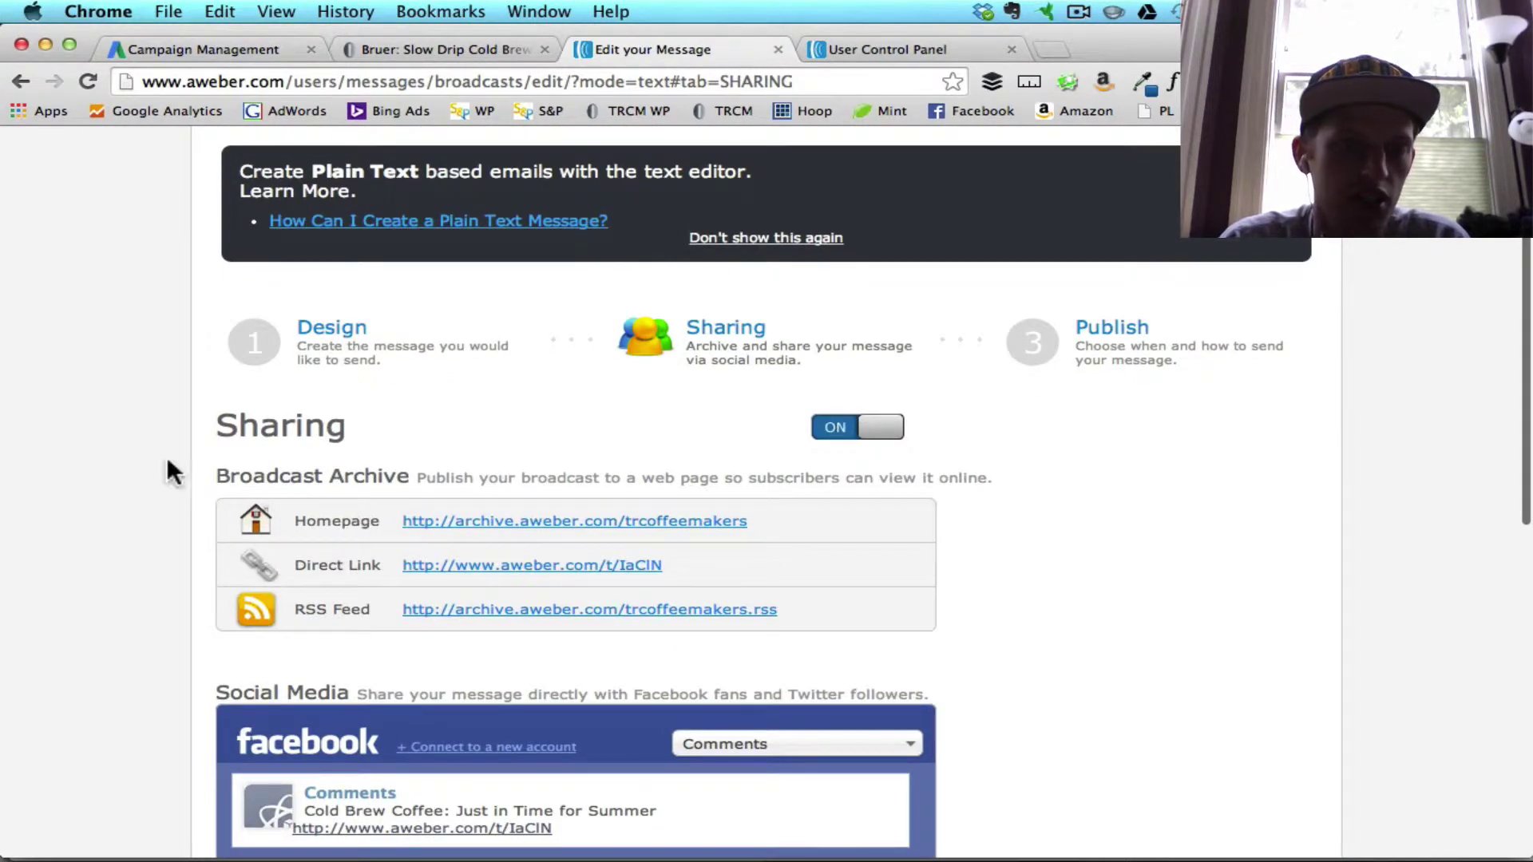
scroll(273, 443, "down", 4)
scroll(273, 440, "down", 1)
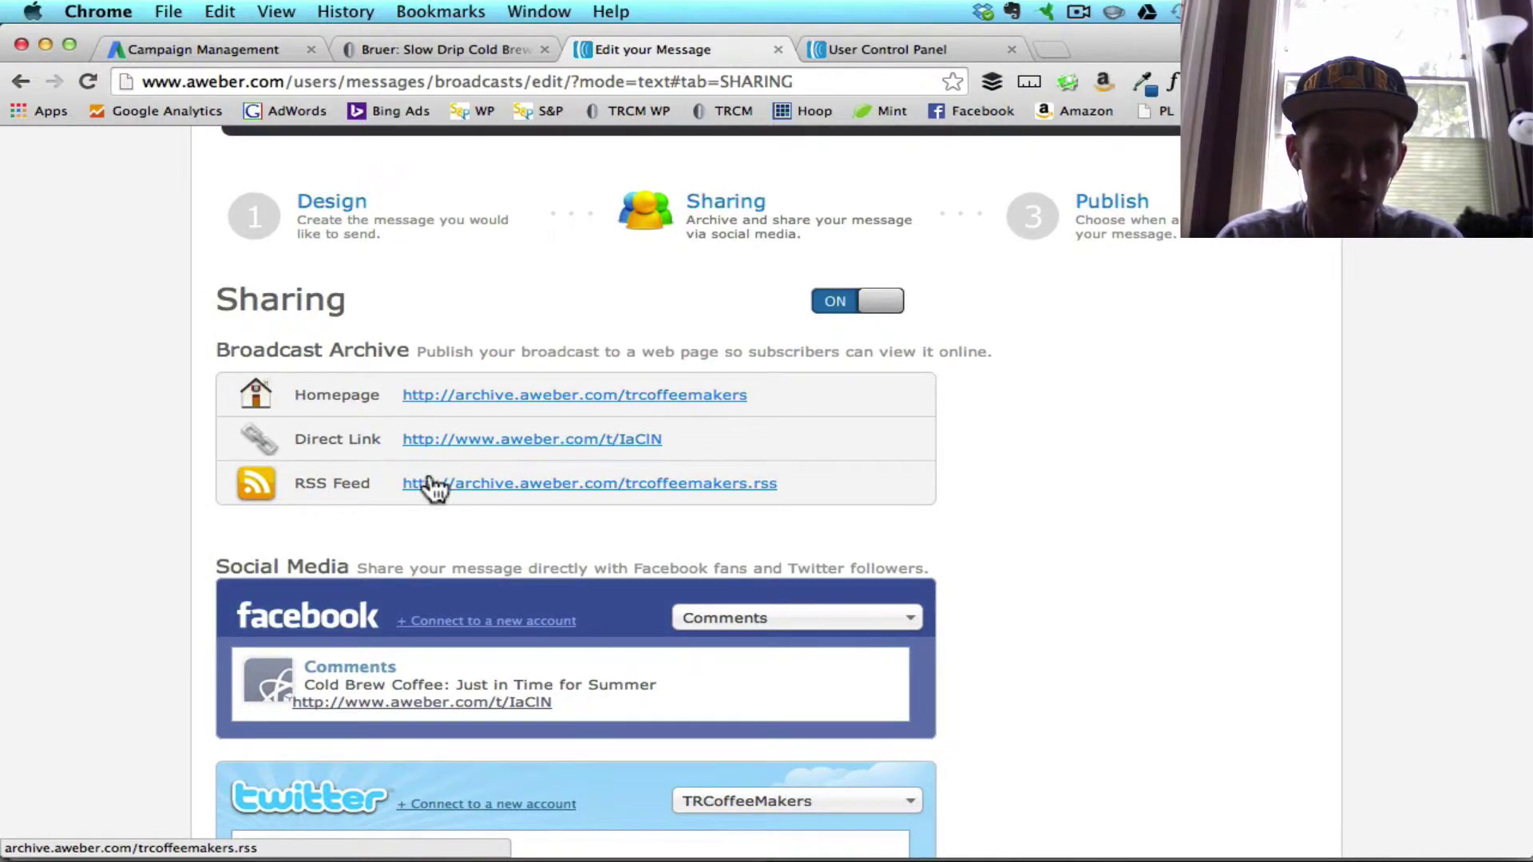
scroll(428, 488, "down", 5)
scroll(432, 487, "up", 3)
left_click(875, 240)
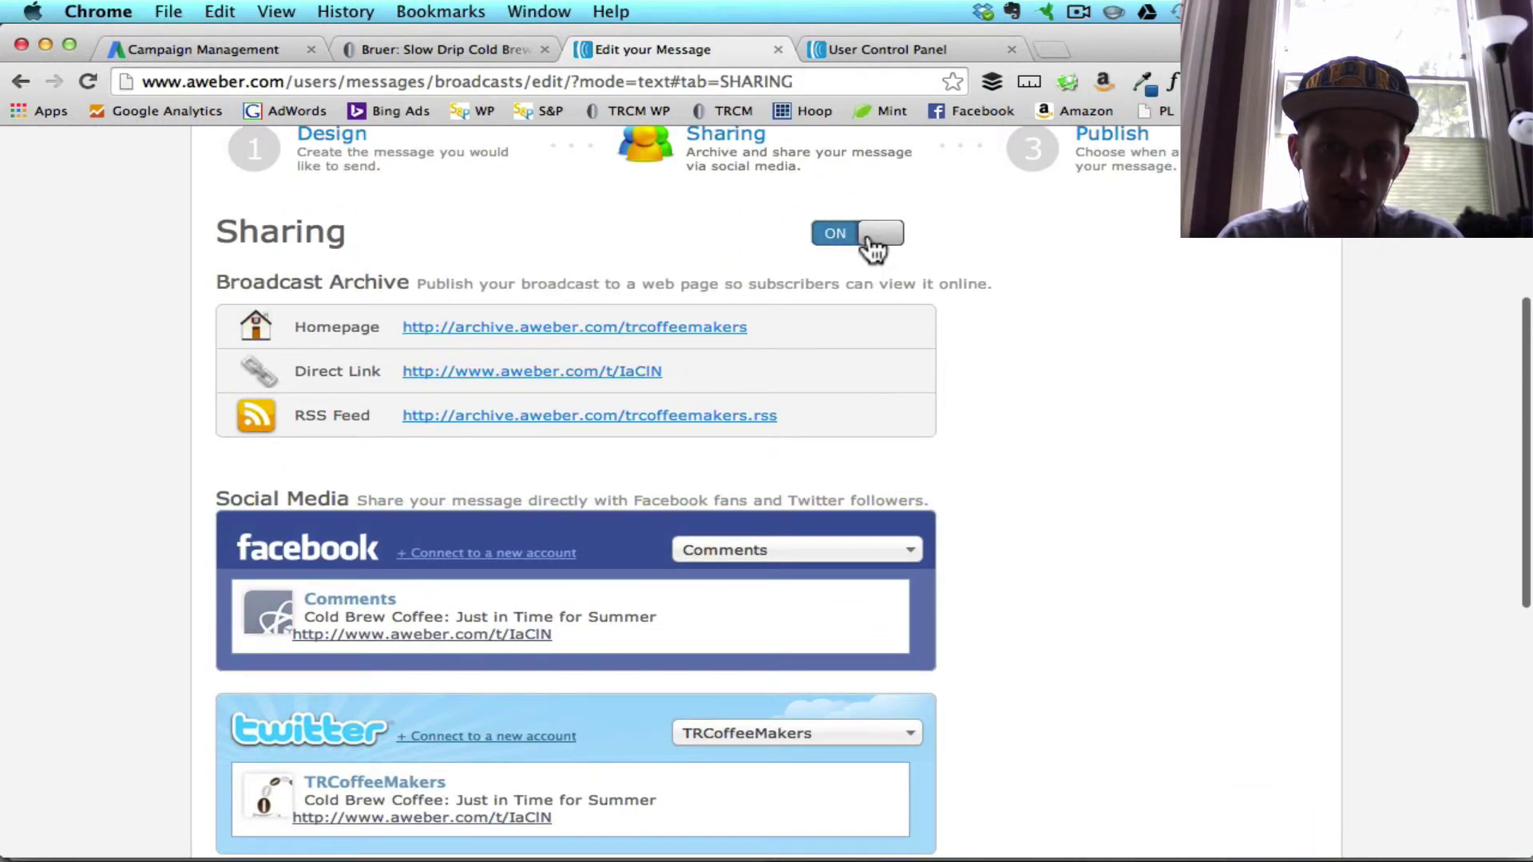
scroll(1105, 470, "down", 4)
scroll(1106, 471, "up", 7)
scroll(1106, 483, "down", 5)
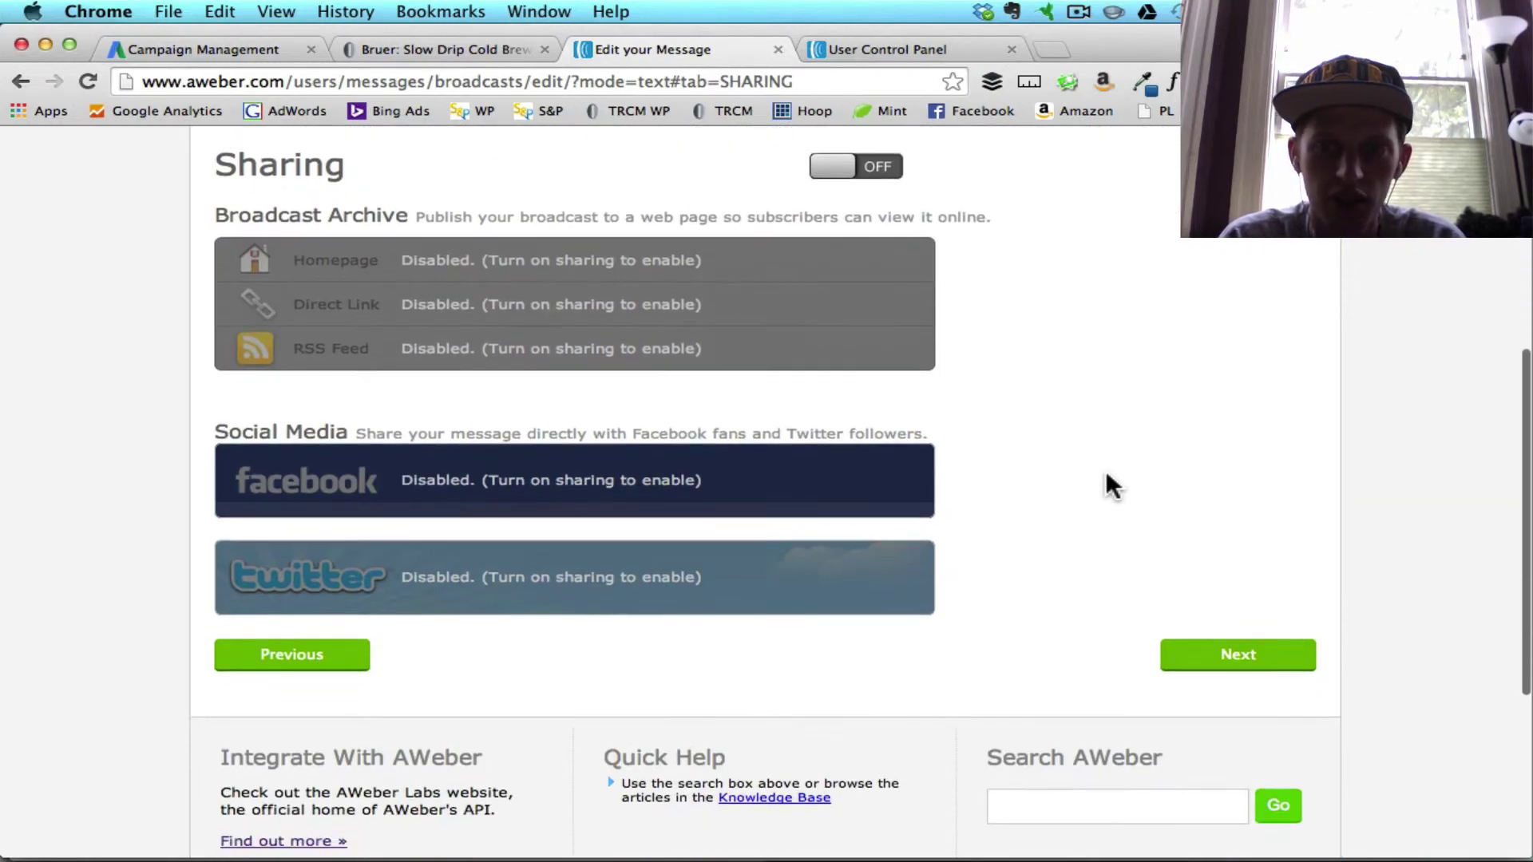
Advance to Publish and keep All Subscribers as the send-to segment.
left_click(1213, 656)
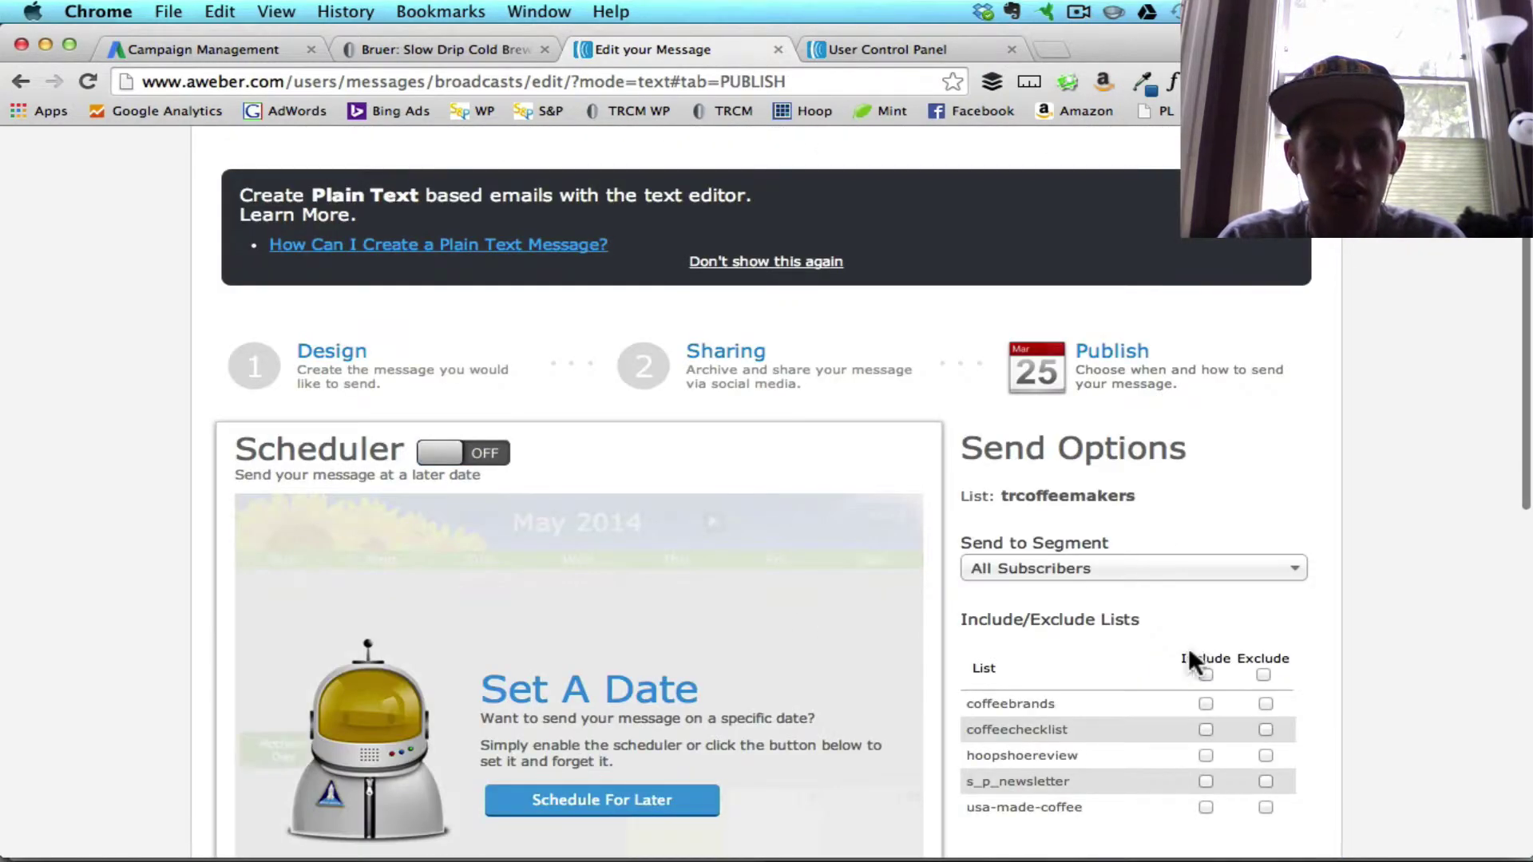
scroll(741, 607, "down", 3)
scroll(523, 683, "down", 2)
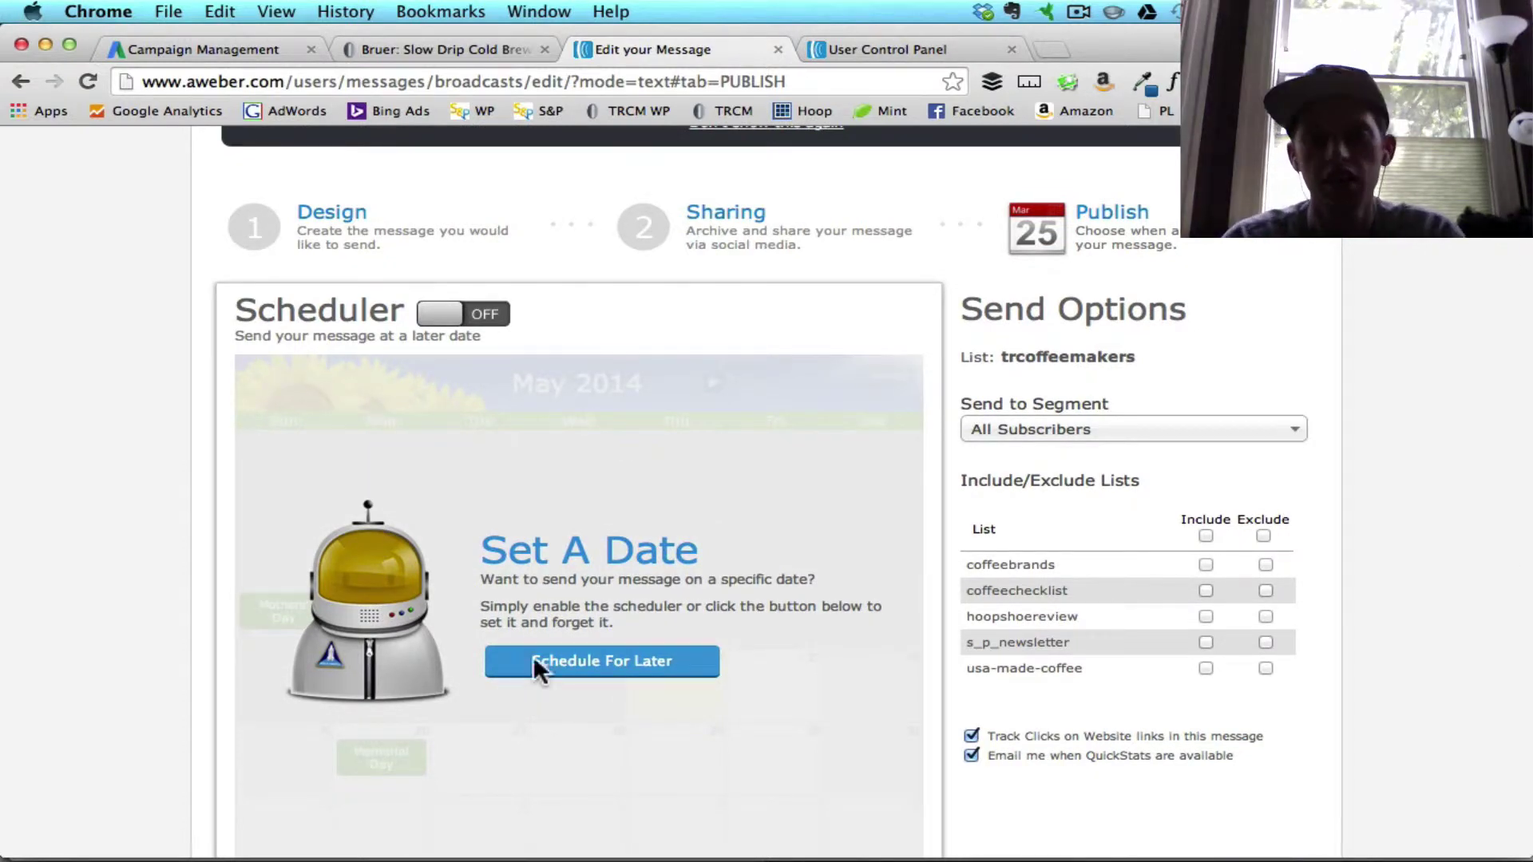
scroll(779, 560, "down", 3)
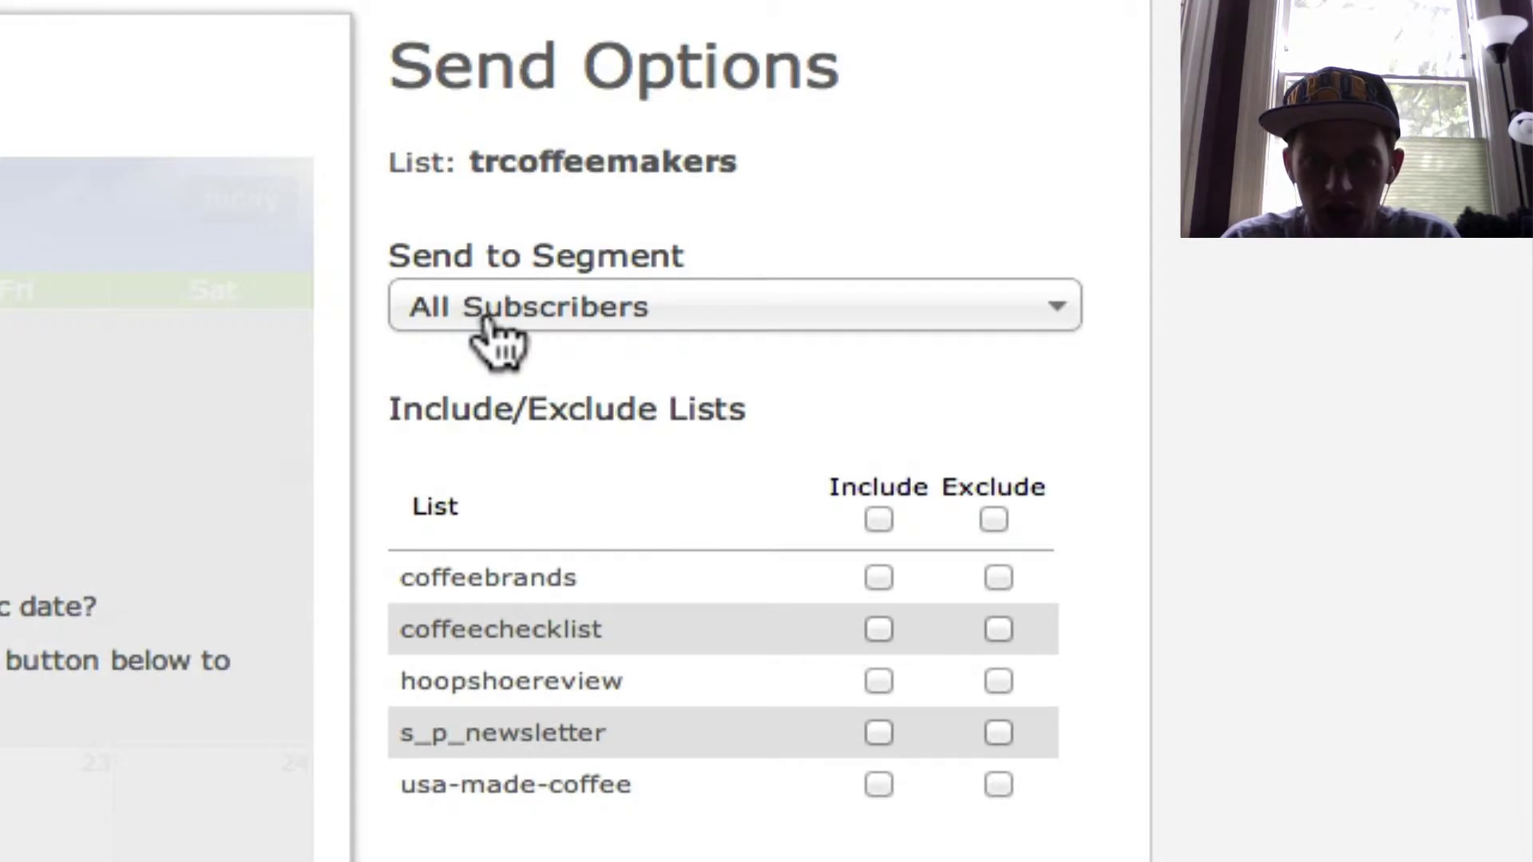
left_click(495, 342)
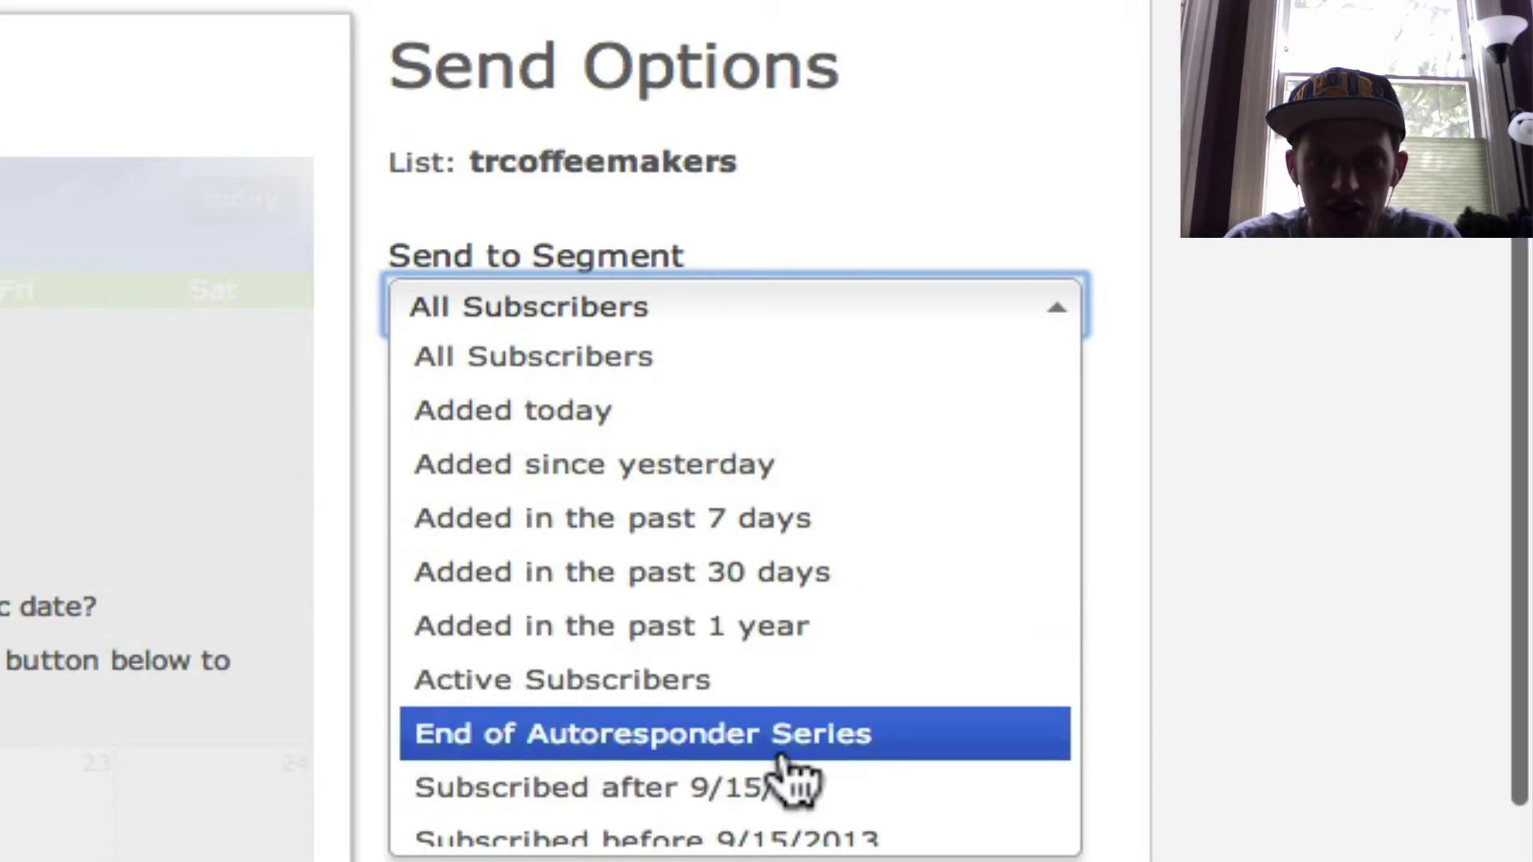
scroll(784, 773, "down", 2)
scroll(984, 370, "up", 2)
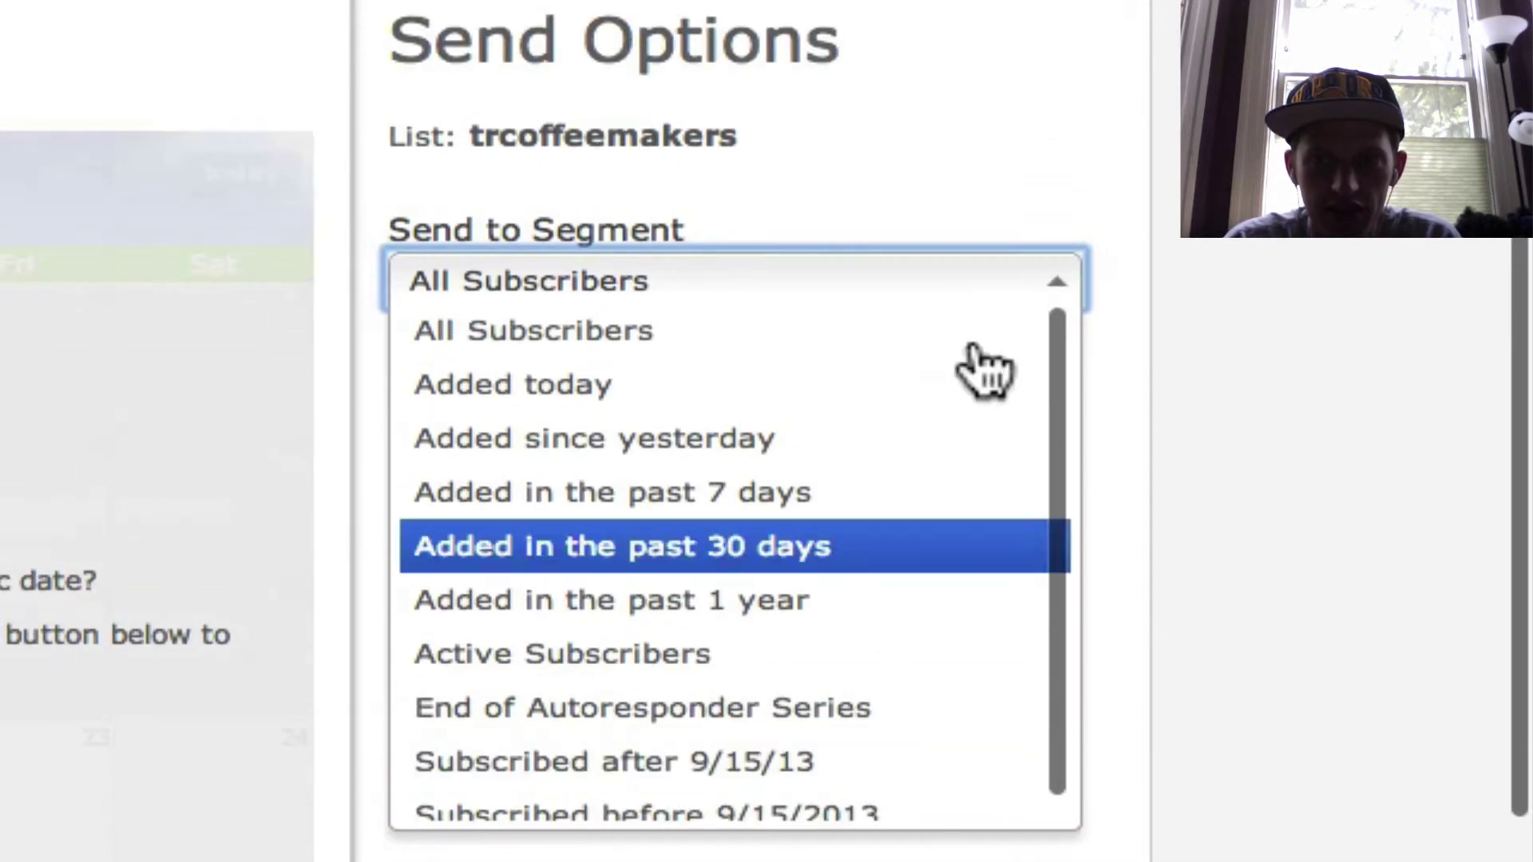
left_click(1133, 185)
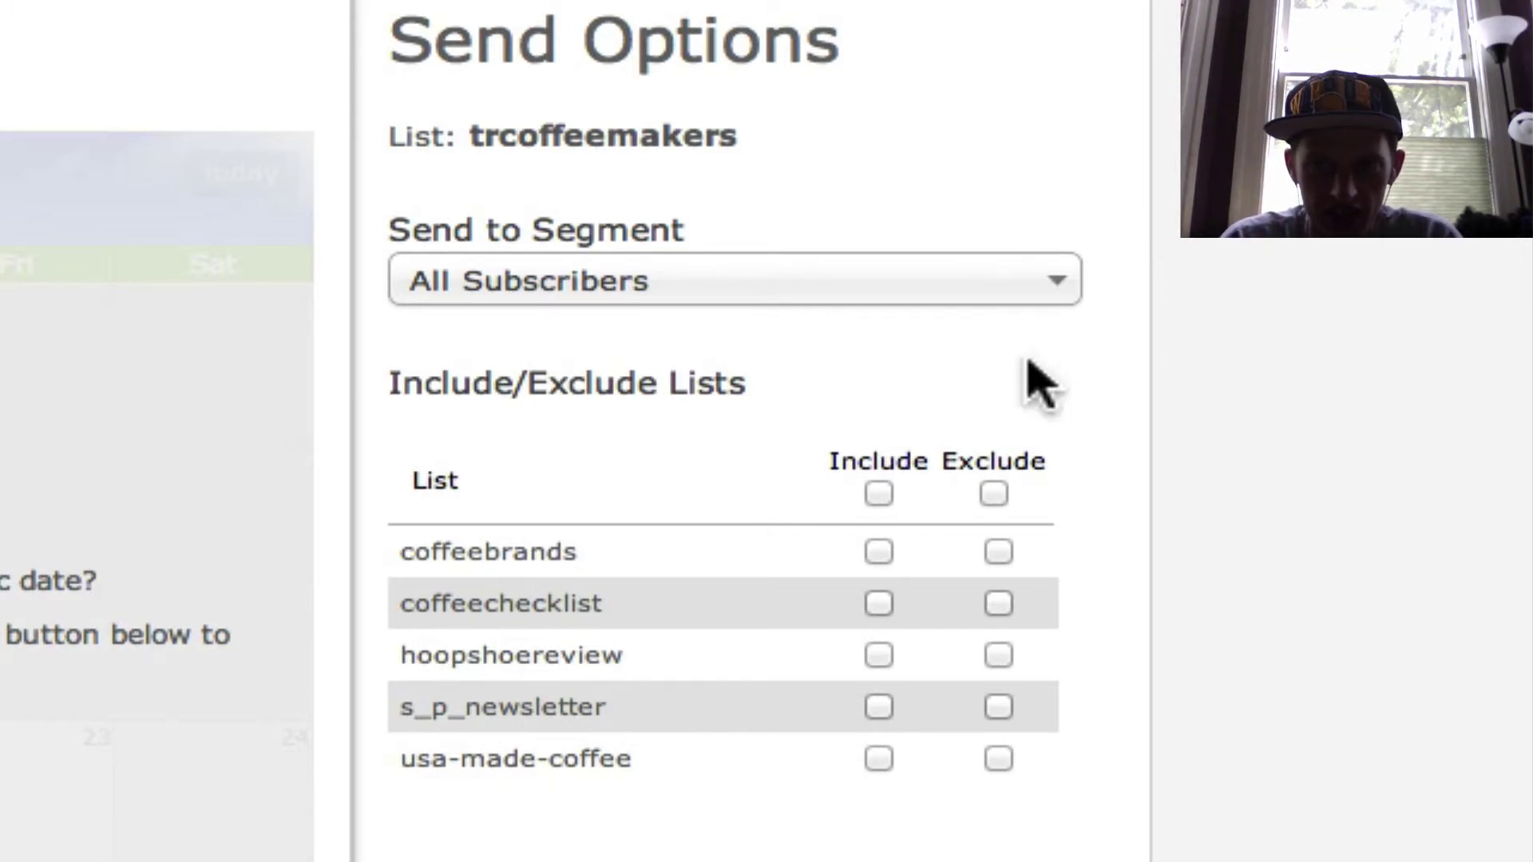
scroll(1126, 395, "down", 1)
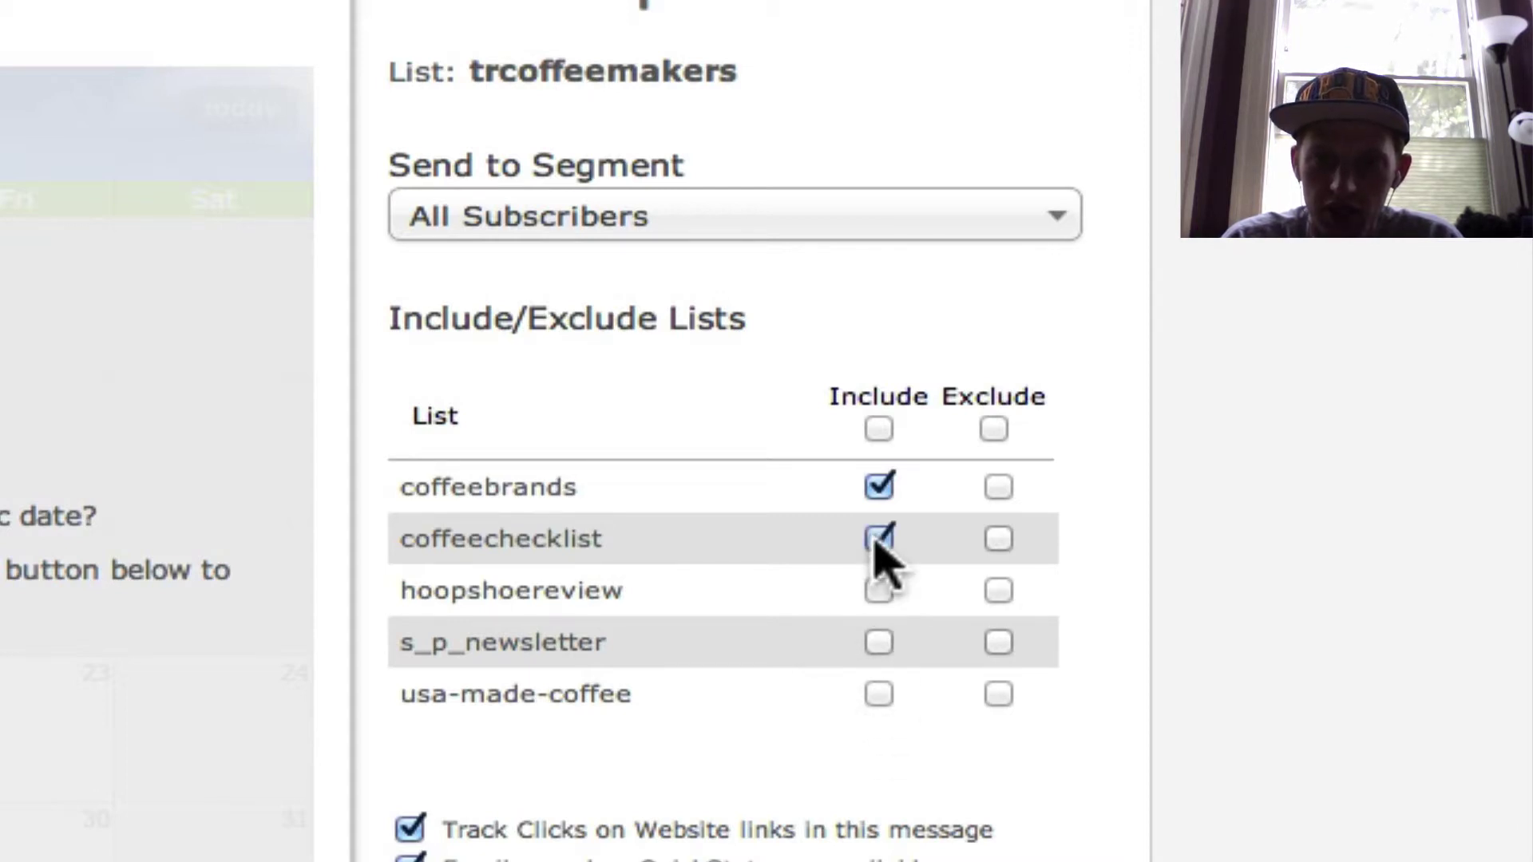
Include the usa-made-coffee list and turn off Track Clicks on Website links.
left_click(880, 696)
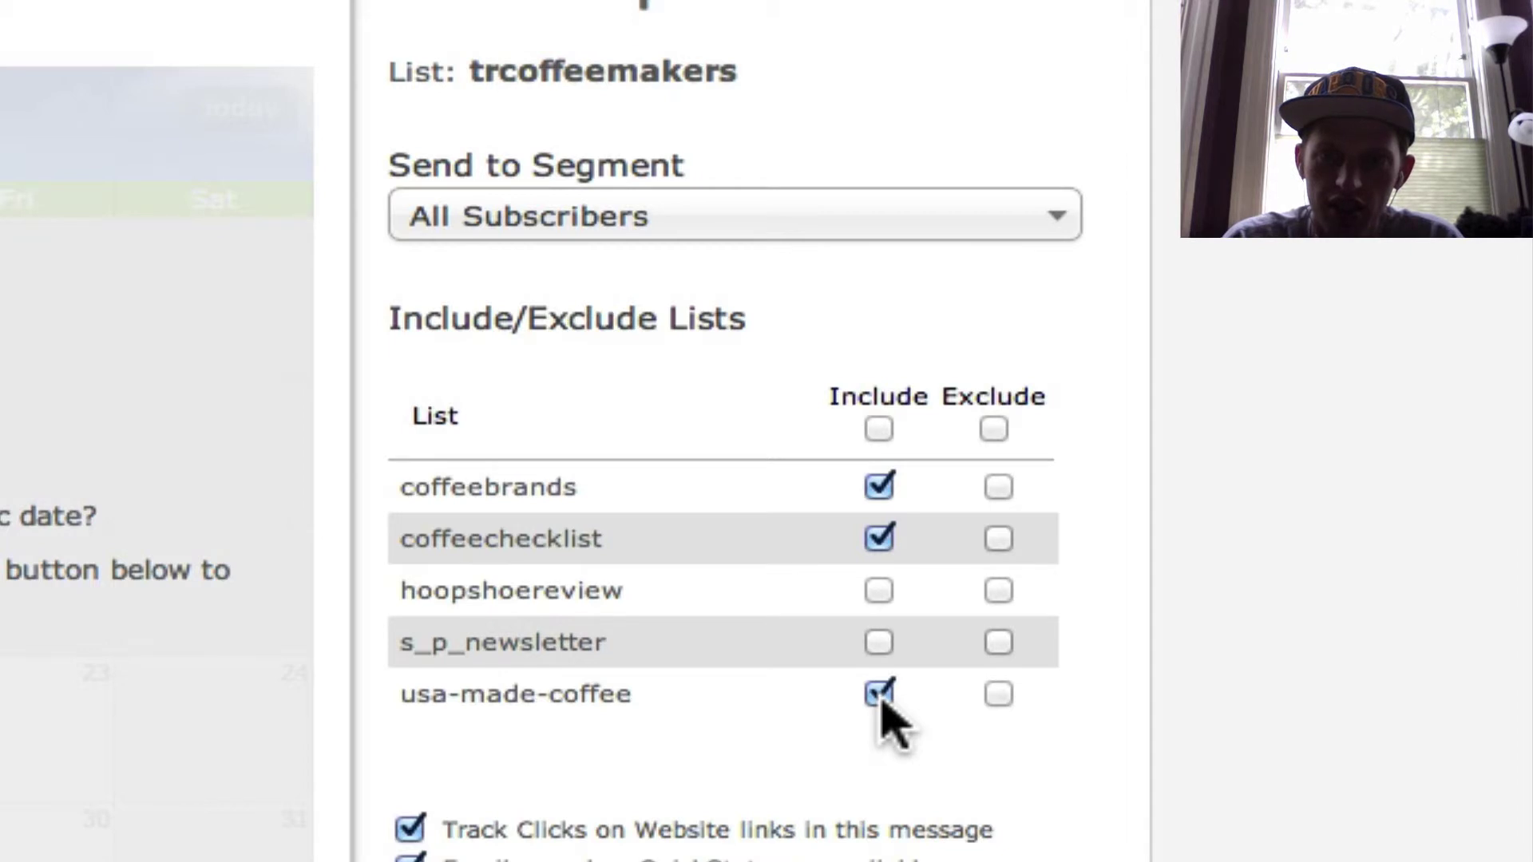
scroll(684, 795, "down", 3)
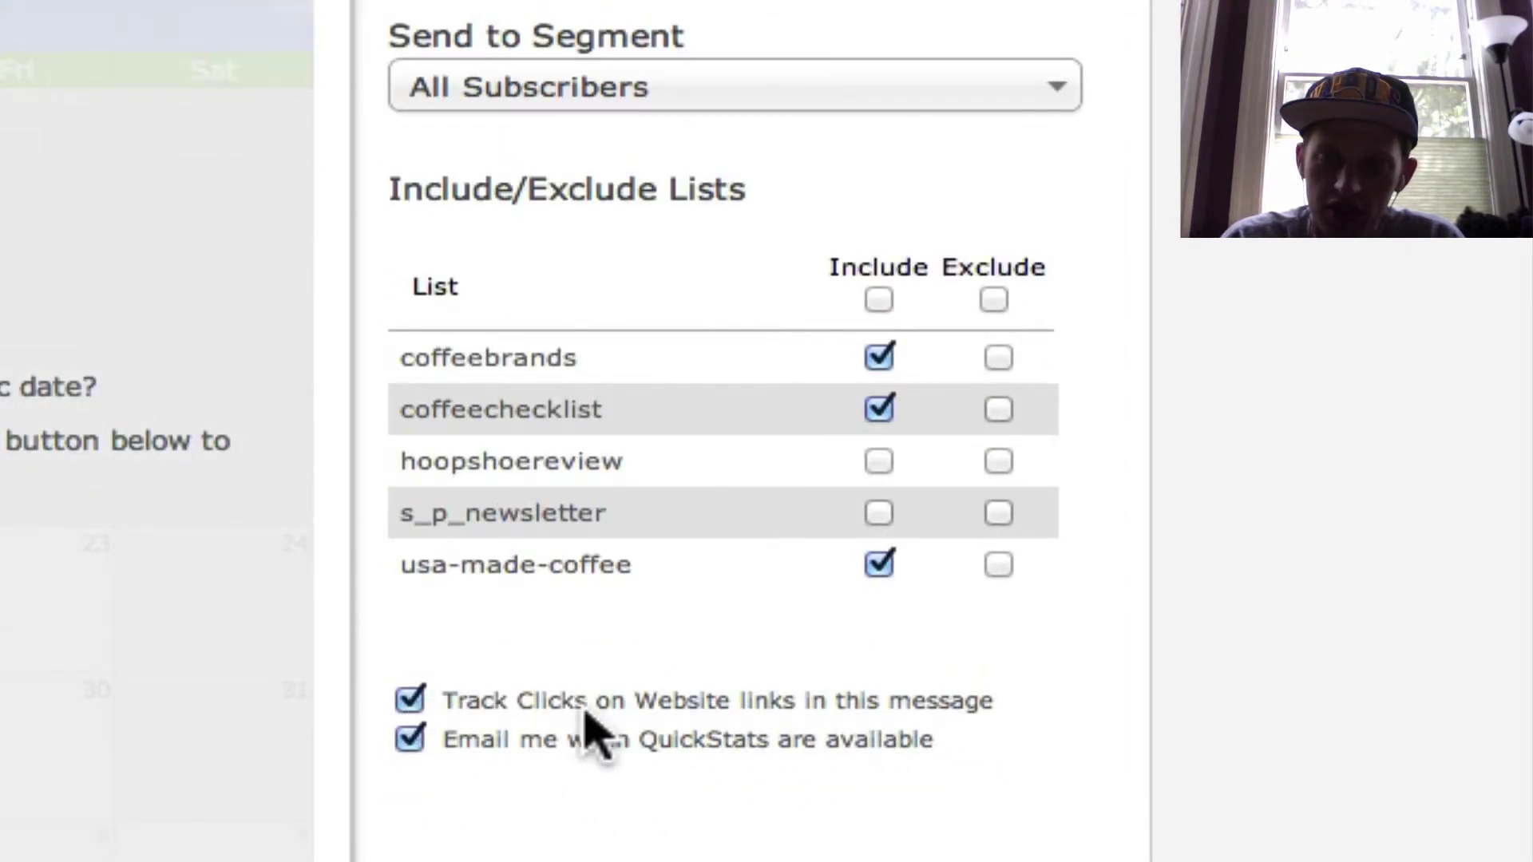
left_click(408, 705)
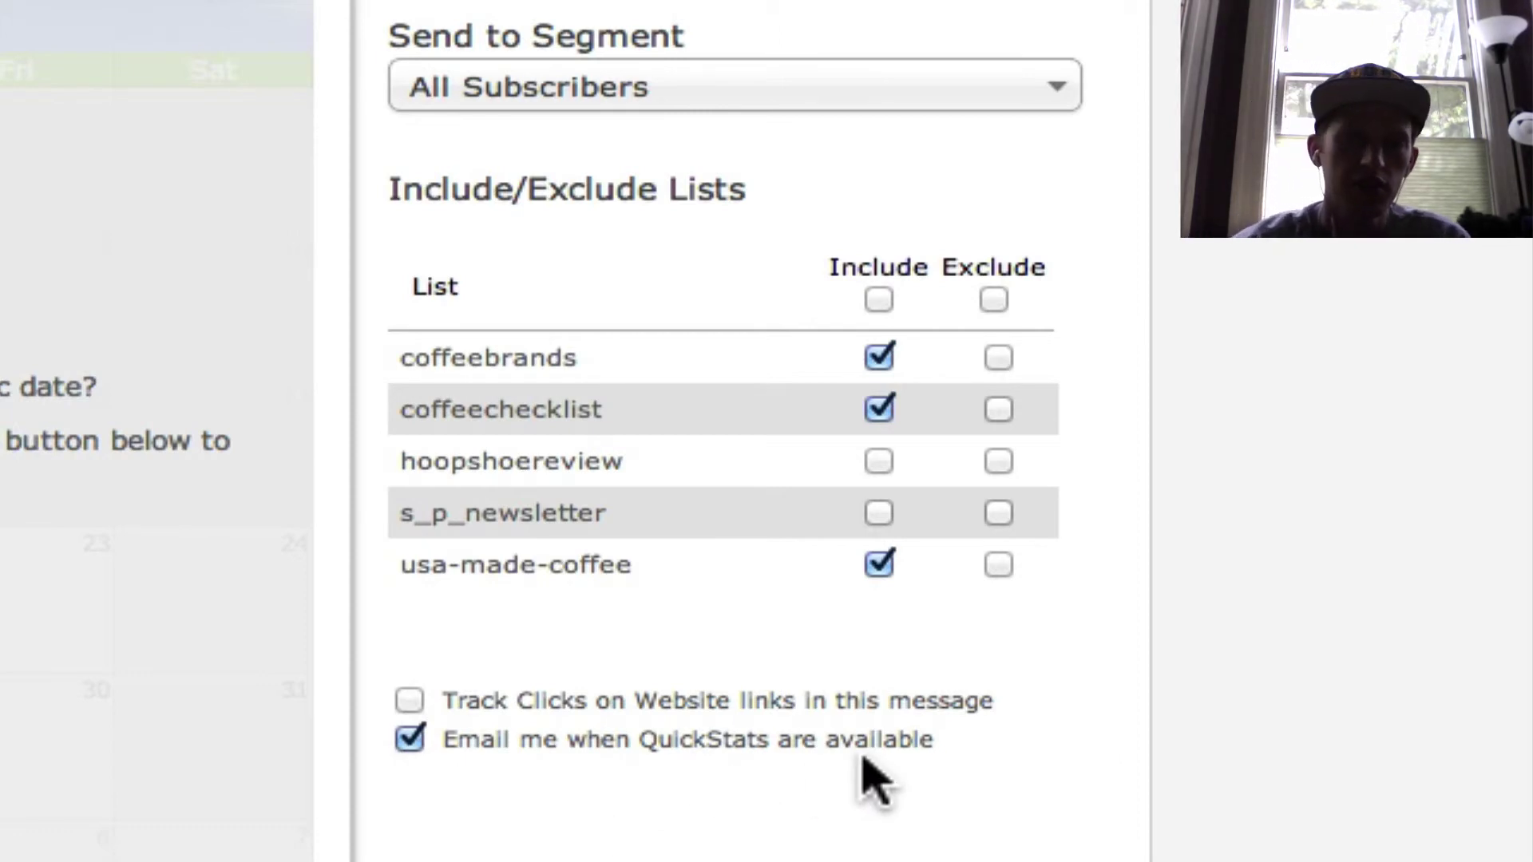
scroll(869, 778, "down", 3)
Save the broadcast, then choose Send Now for the Cold Brew Coffee draft.
left_click(770, 709)
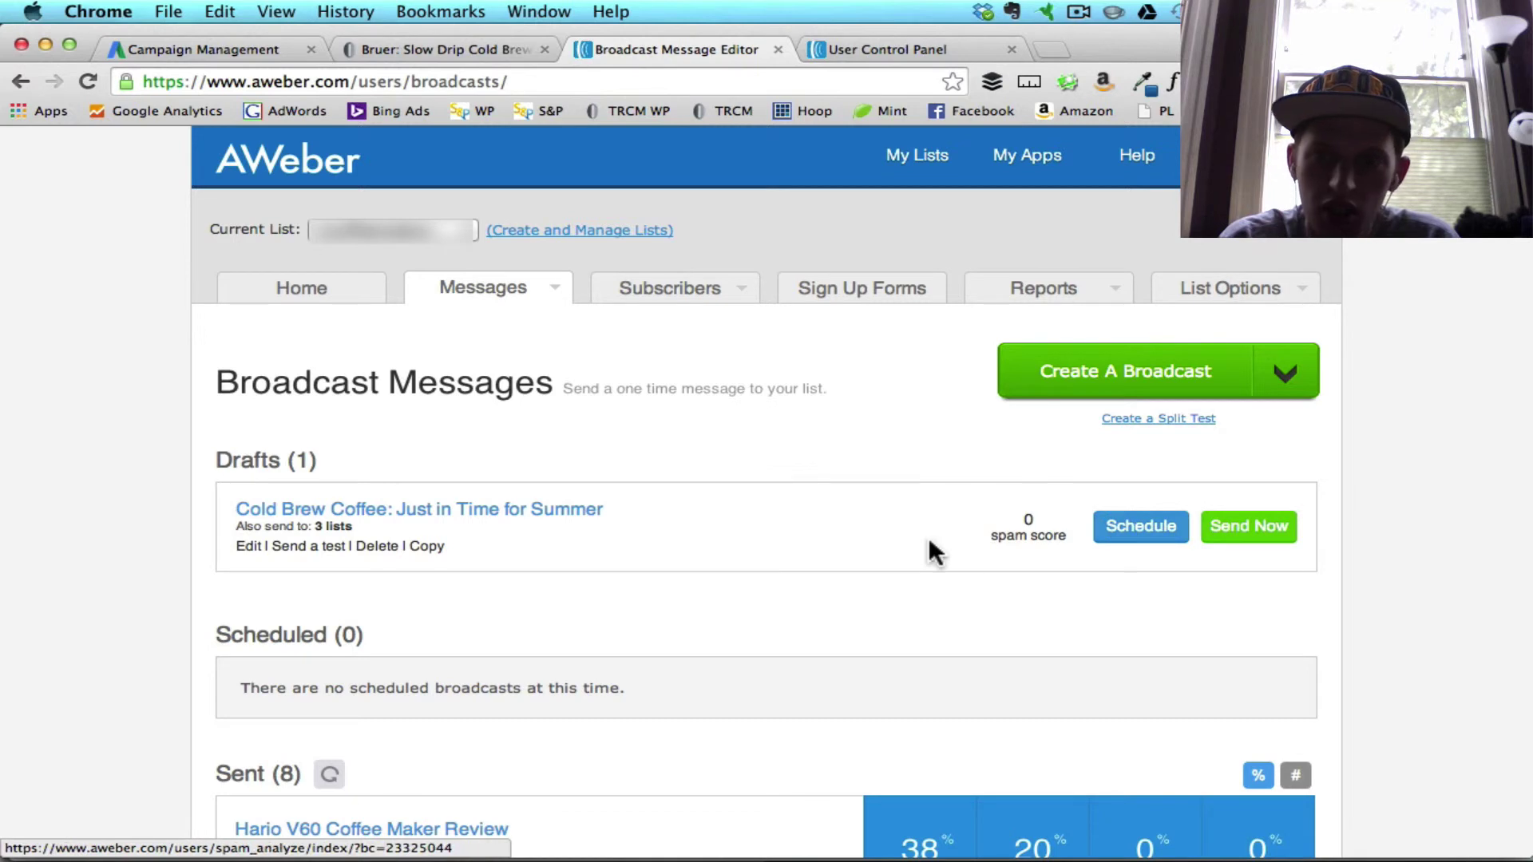
left_click(1246, 527)
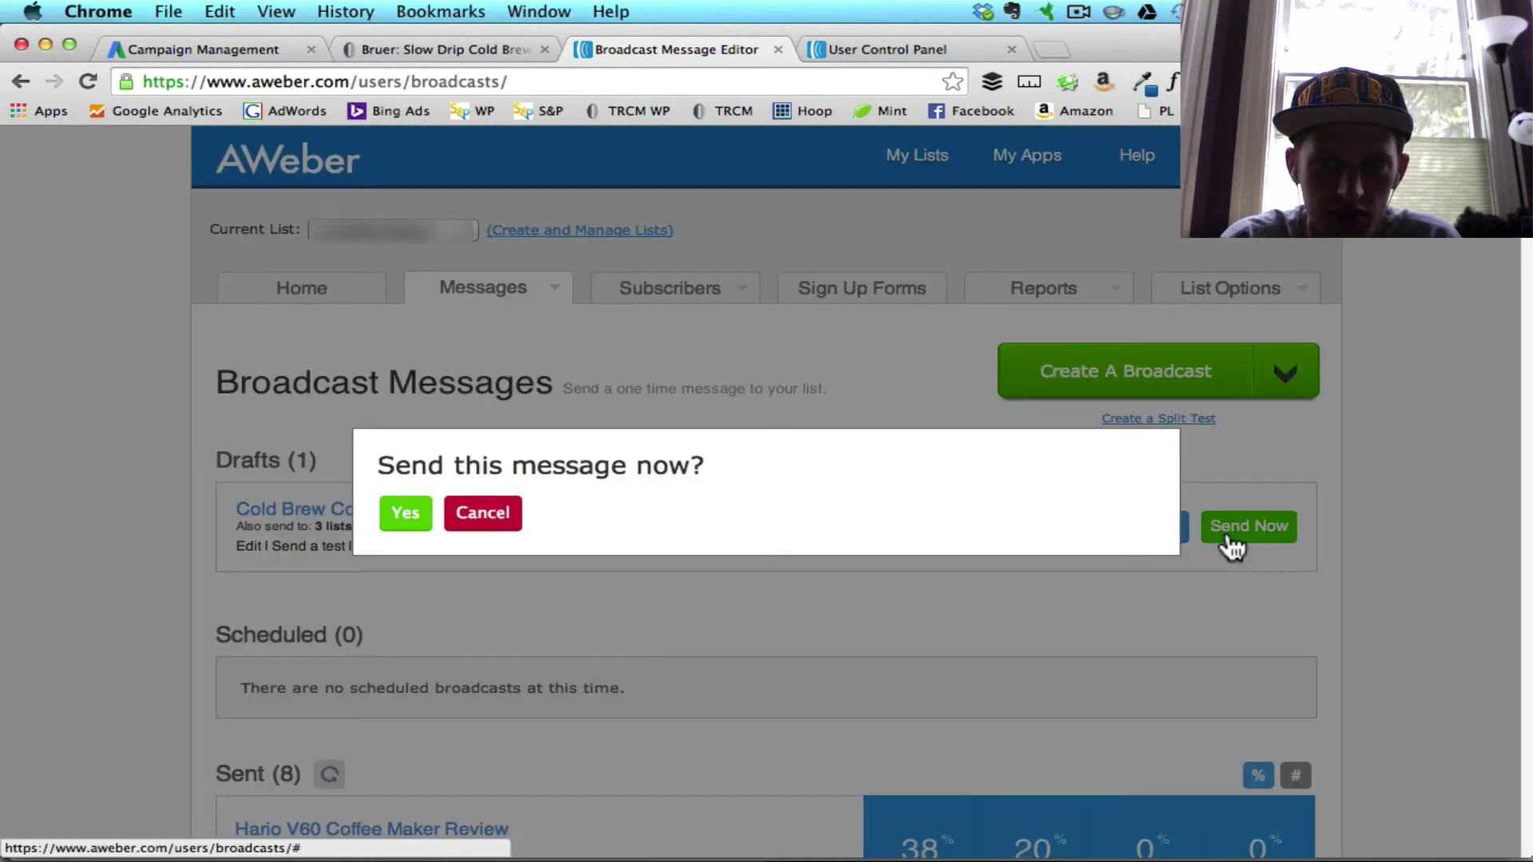
Confirm sending the cold brew broadcast immediately.
left_click(400, 513)
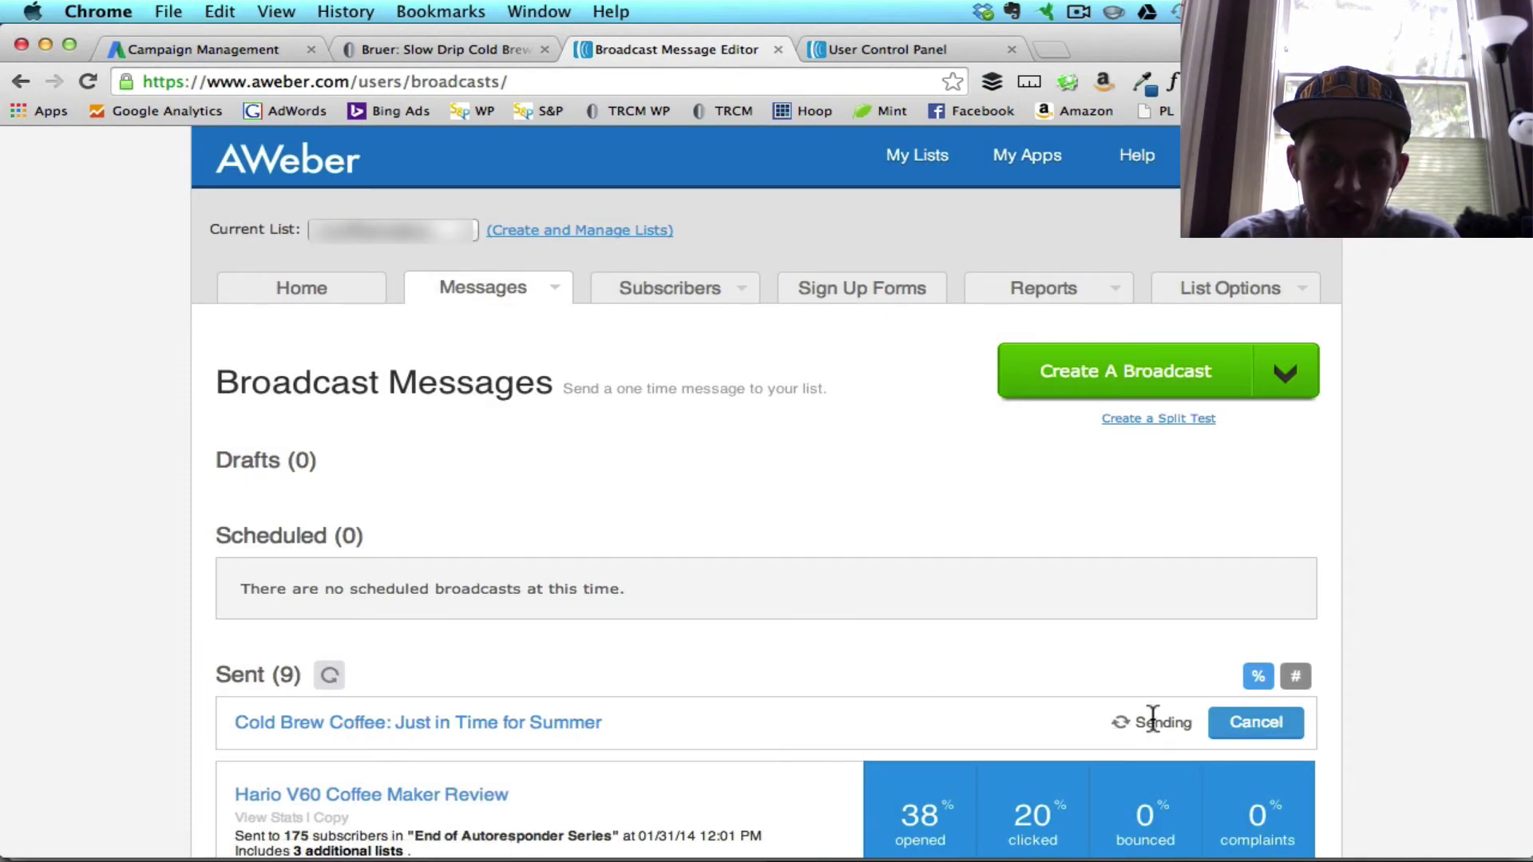
scroll(1152, 721, "down", 1)
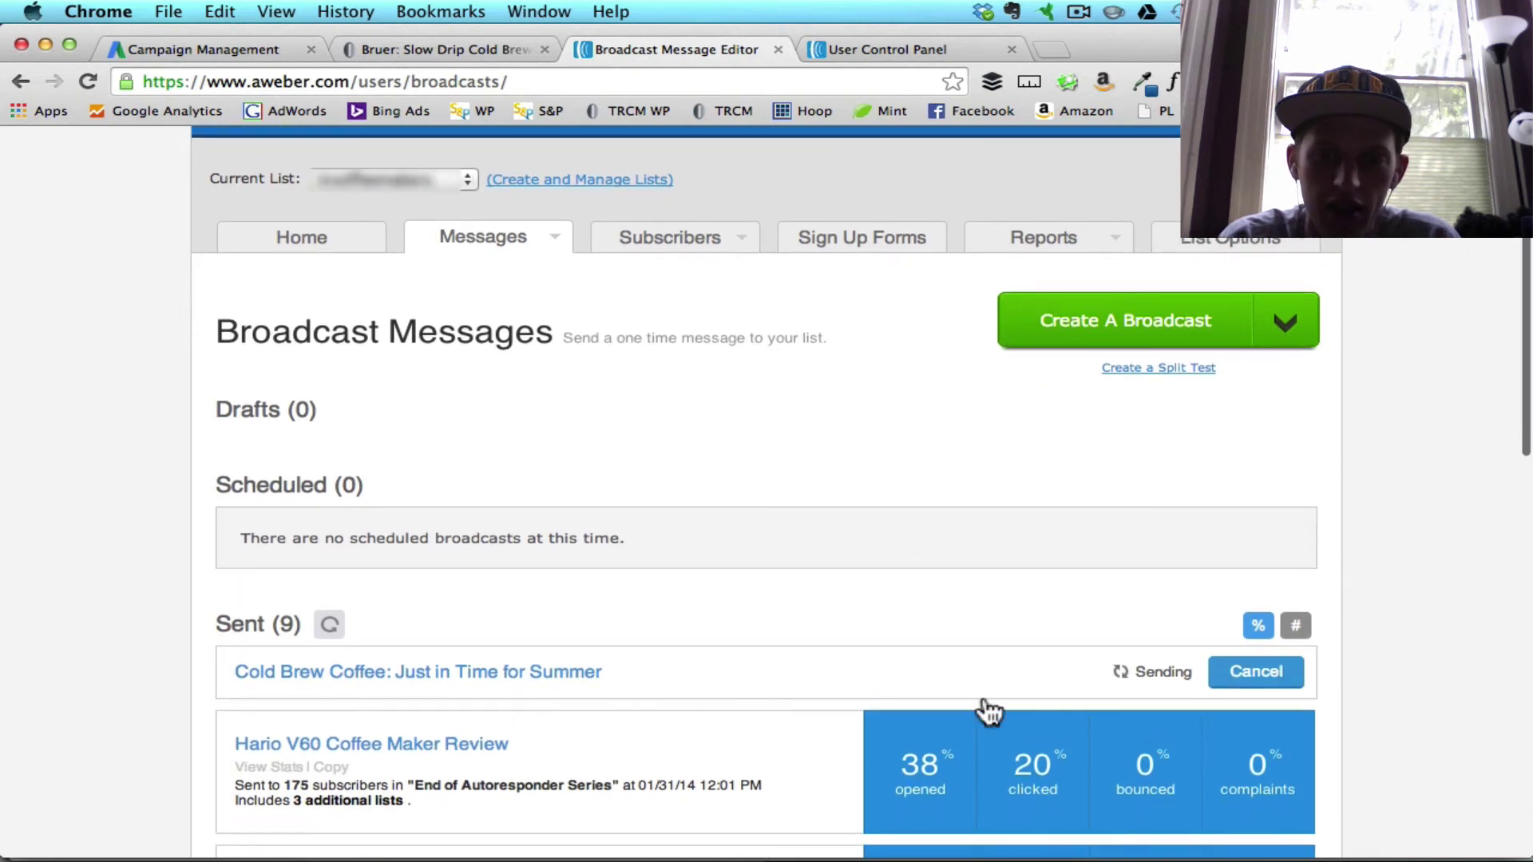
scroll(1141, 671, "down", 1)
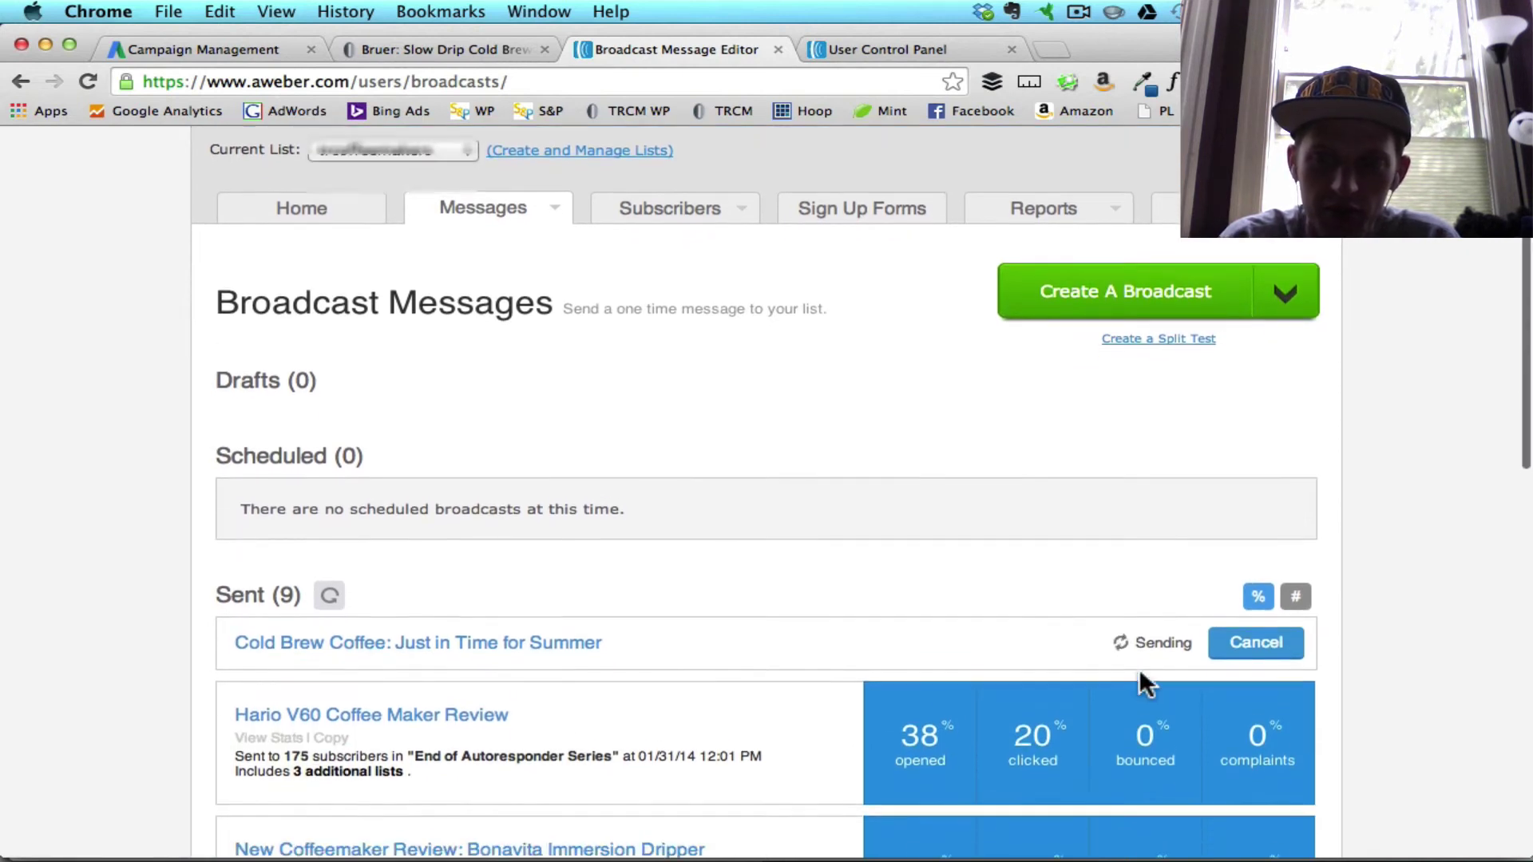